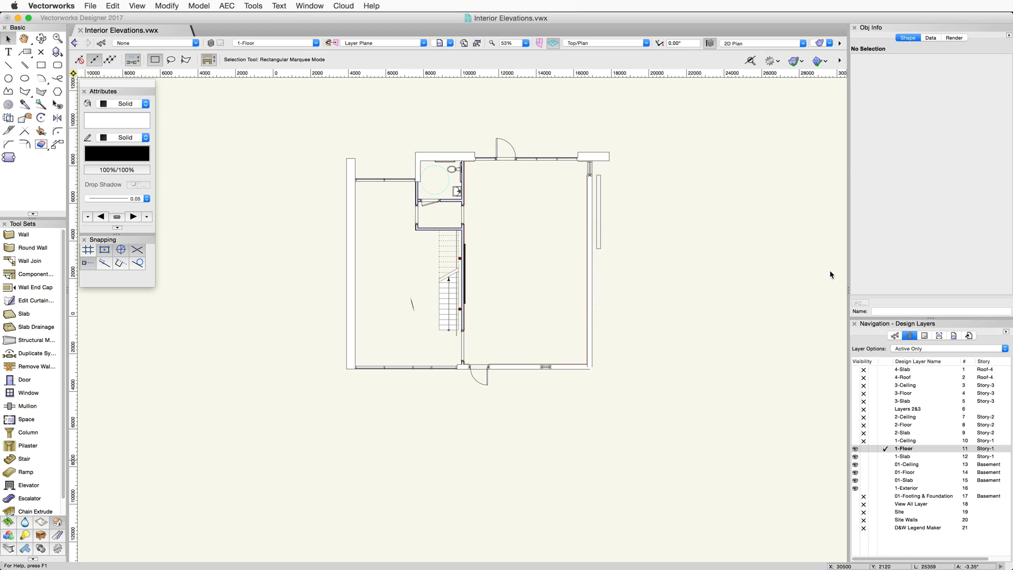
# Start an interior elevation viewport and place its marker in the middle of the large room east of the stairs, aligned square to the walls
pyautogui.click(138, 7)
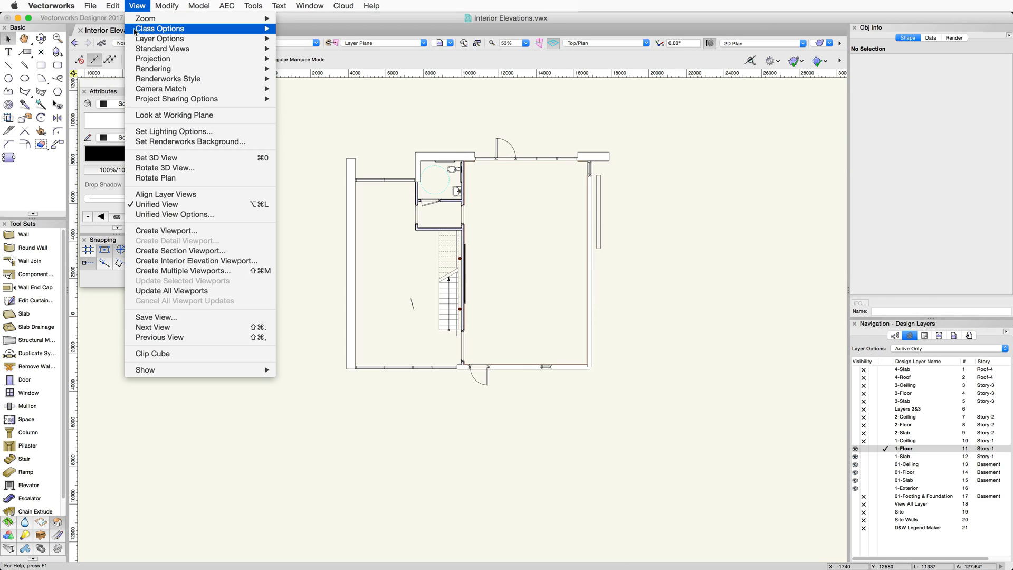
pyautogui.click(255, 261)
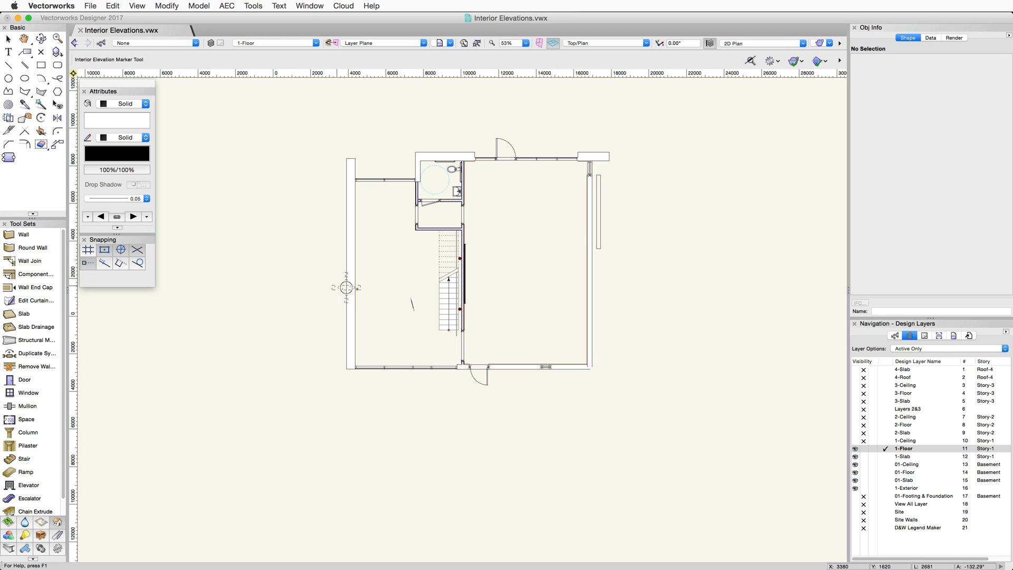
pyautogui.scroll(3, 515, 260)
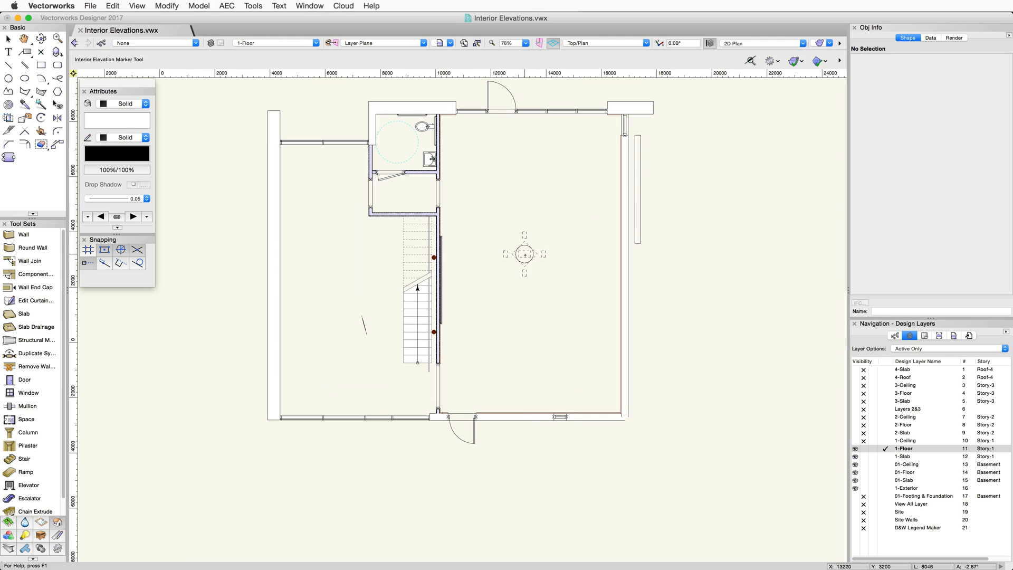
pyautogui.click(528, 258)
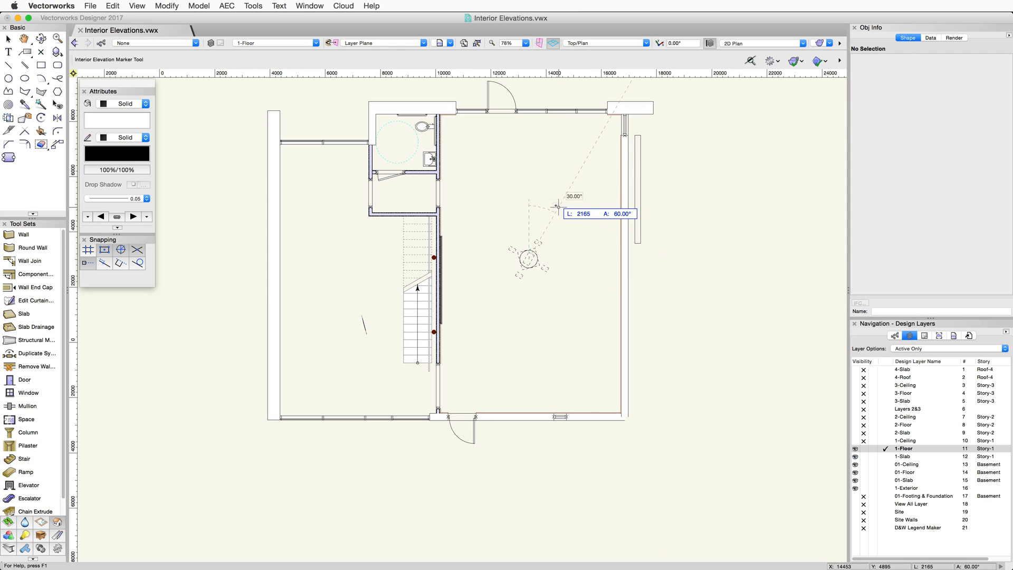
pyautogui.click(583, 258)
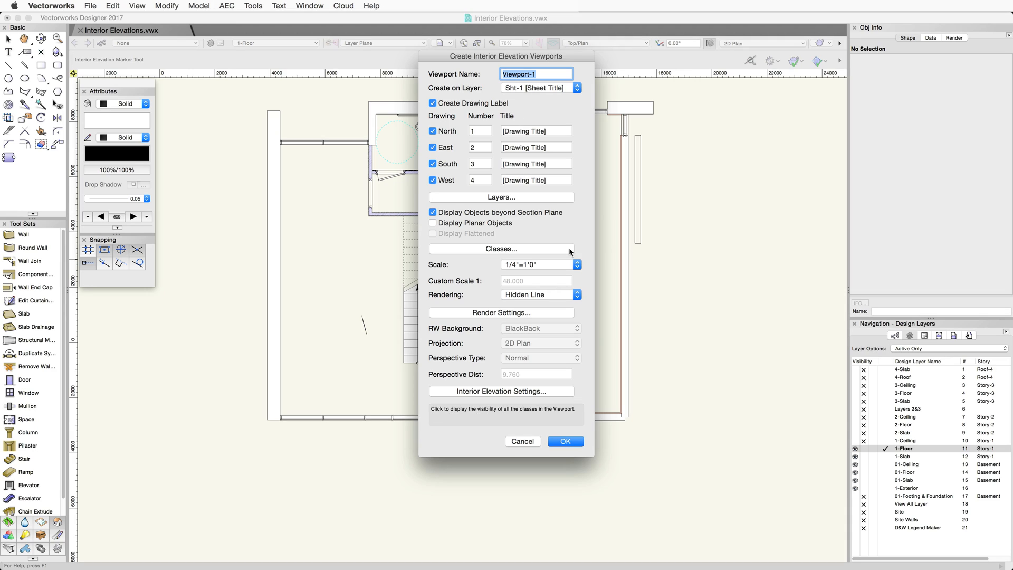
# Try excluding the North, East, South and West drawings one at a time, restoring each of them
pyautogui.click(432, 132)
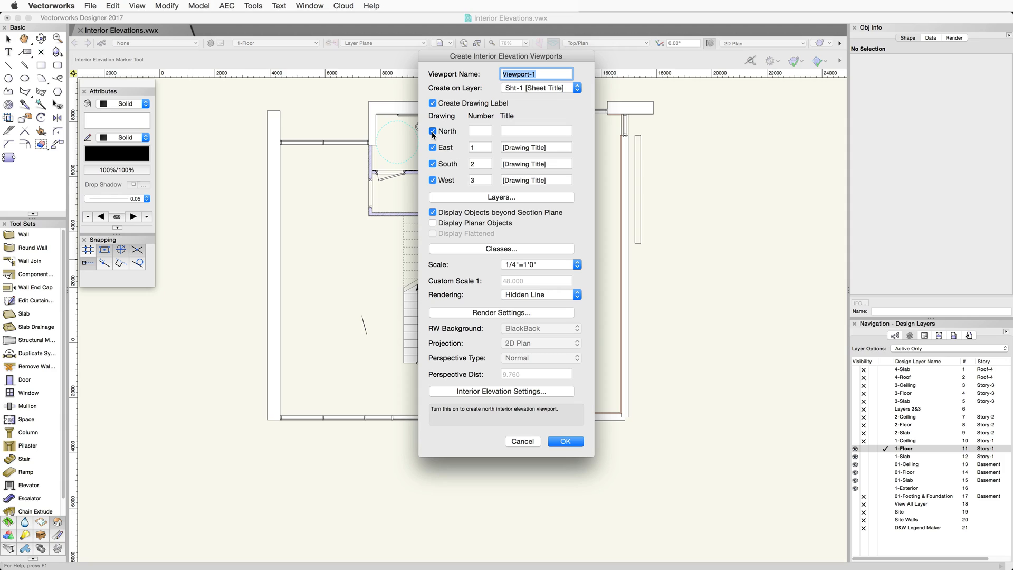
pyautogui.click(433, 131)
pyautogui.click(432, 147)
pyautogui.click(431, 148)
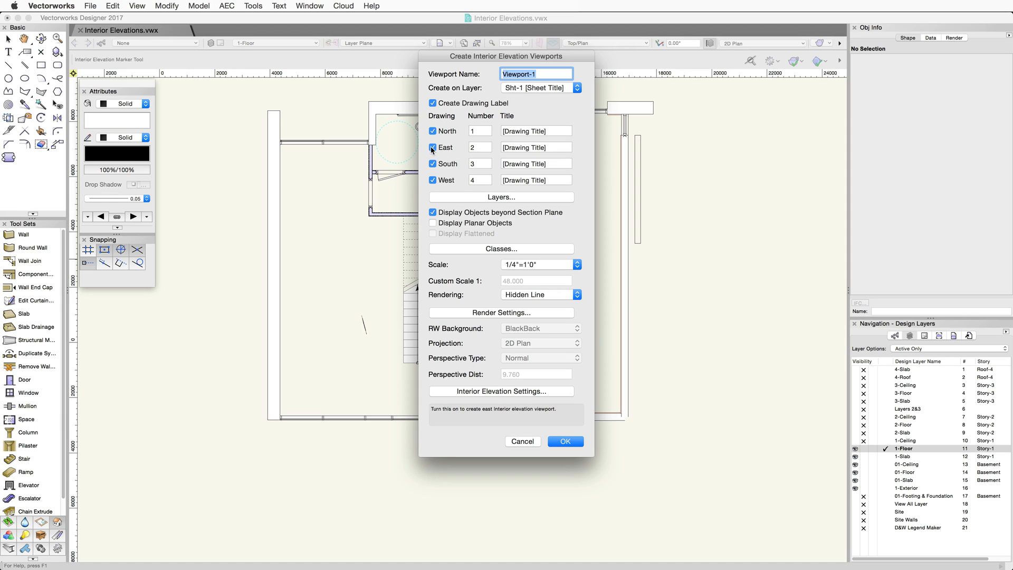
pyautogui.click(433, 164)
pyautogui.click(433, 164)
pyautogui.click(433, 180)
pyautogui.click(432, 179)
# Check the interior elevation marker settings and create all four elevation viewports on Sht-1 at 1/4"=1'0" with Hidden Line rendering
pyautogui.click(555, 394)
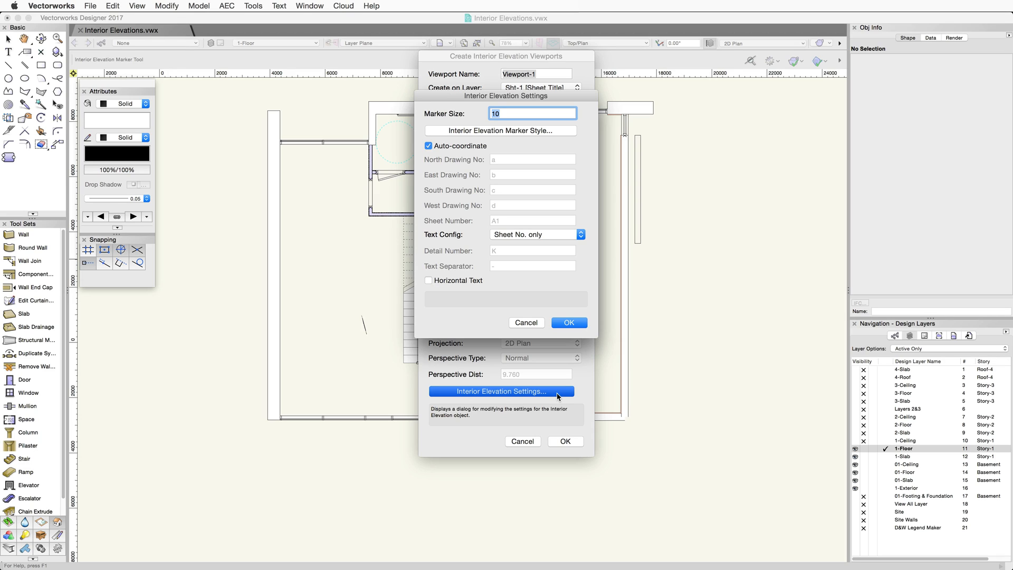
pyautogui.click(526, 323)
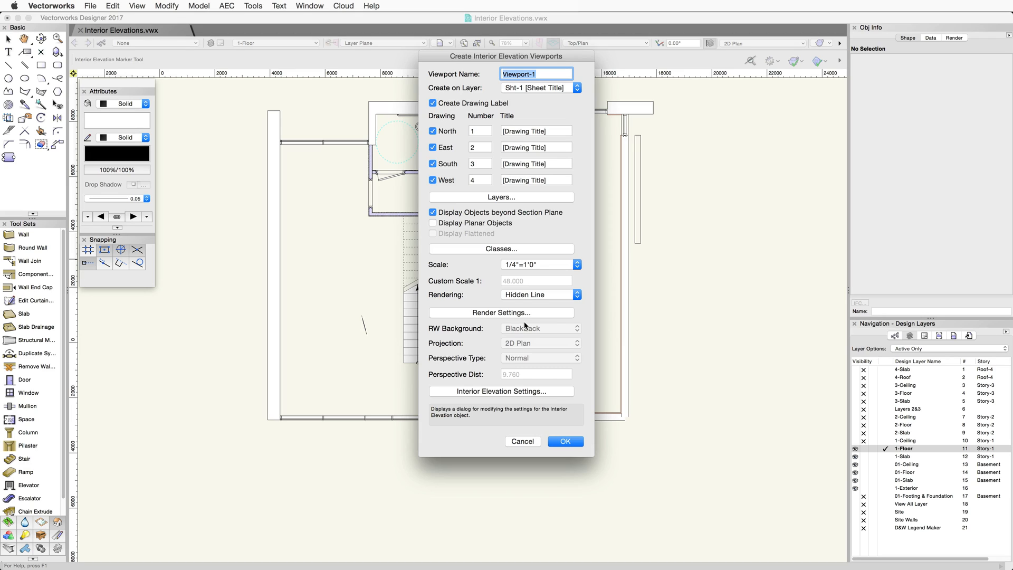
pyautogui.click(565, 441)
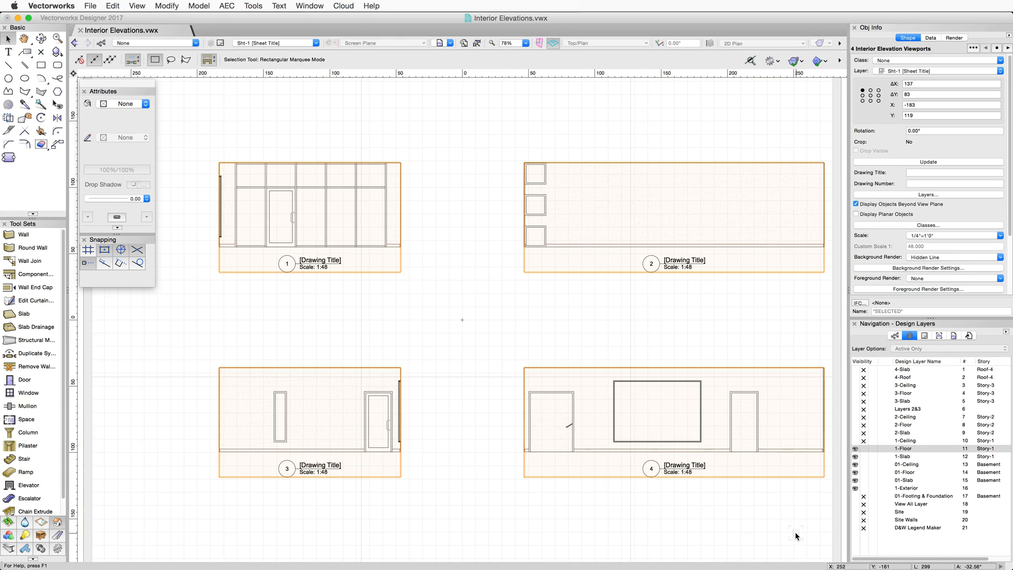
# Go from the selected elevation viewports to their marker on the floor plan and back to the viewports on the sheet
pyautogui.scroll(-5, 932, 247)
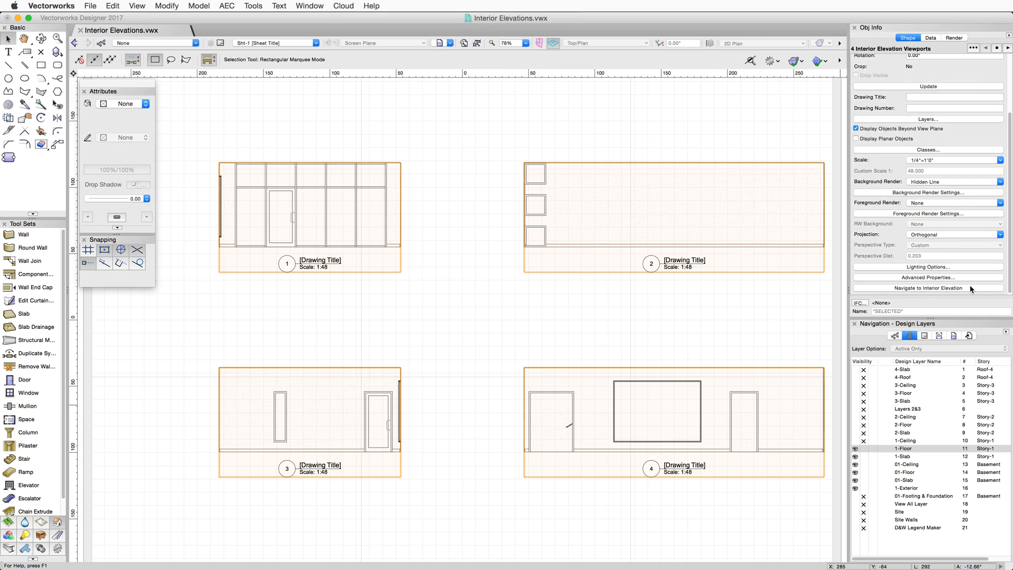
pyautogui.click(970, 288)
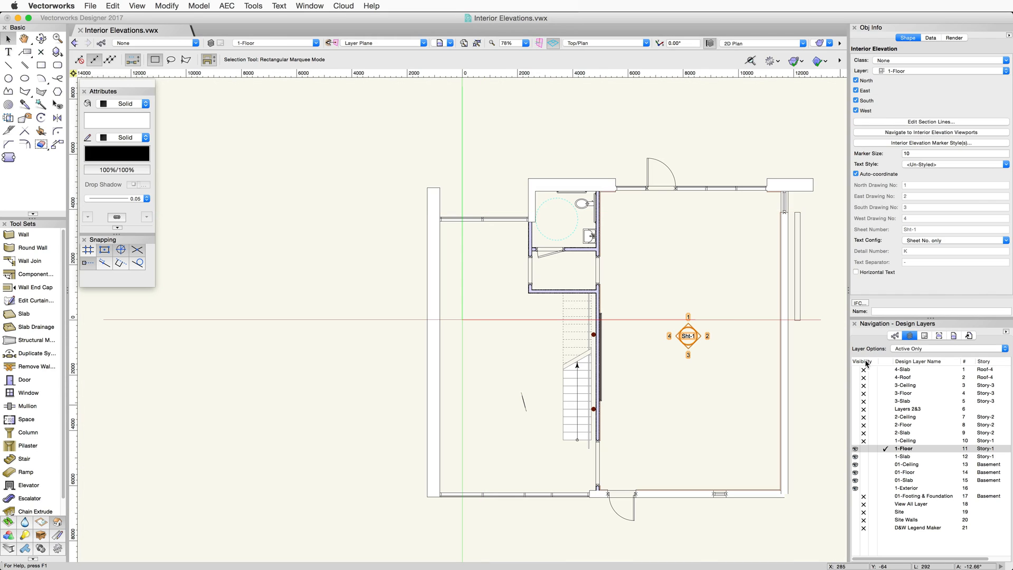
pyautogui.moveTo(821, 371); pyautogui.dragTo(695, 342, button='middle')
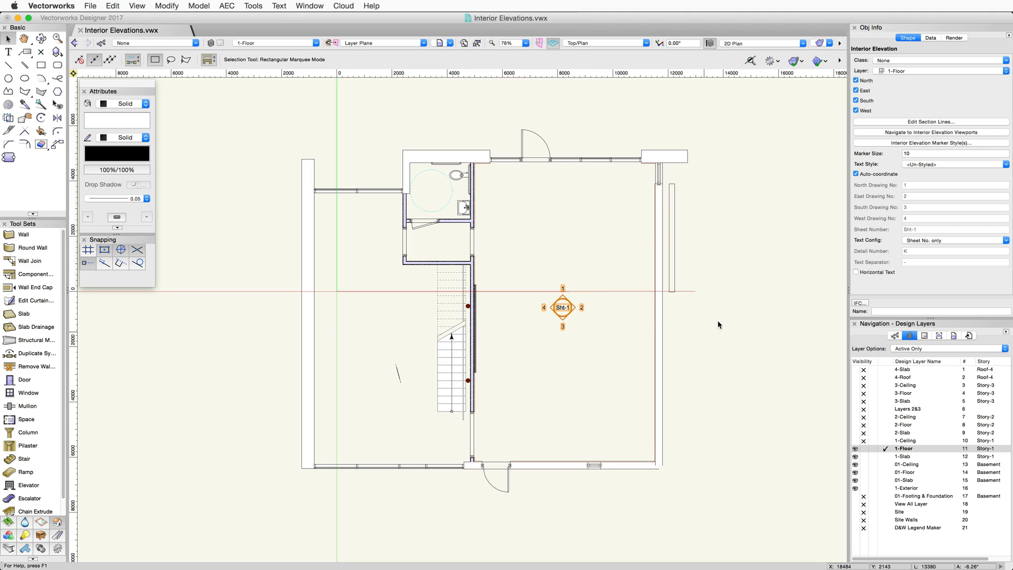
pyautogui.click(990, 132)
pyautogui.moveTo(333, 500); pyautogui.dragTo(430, 489, button='middle')
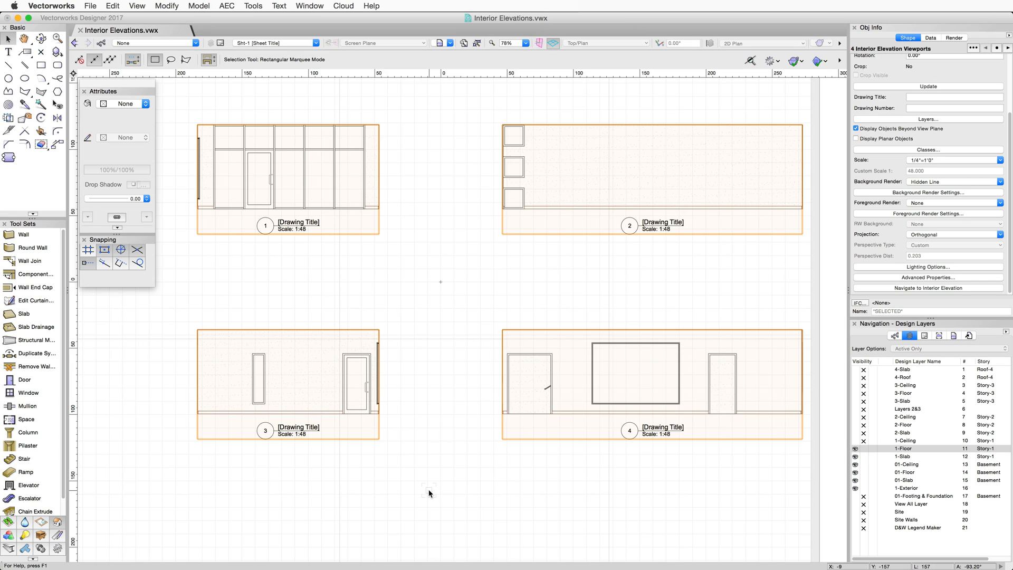
# Examine the layer and class visibility settings of the four elevation viewports, including the 1-Floor layer, without changing them
pyautogui.click(958, 119)
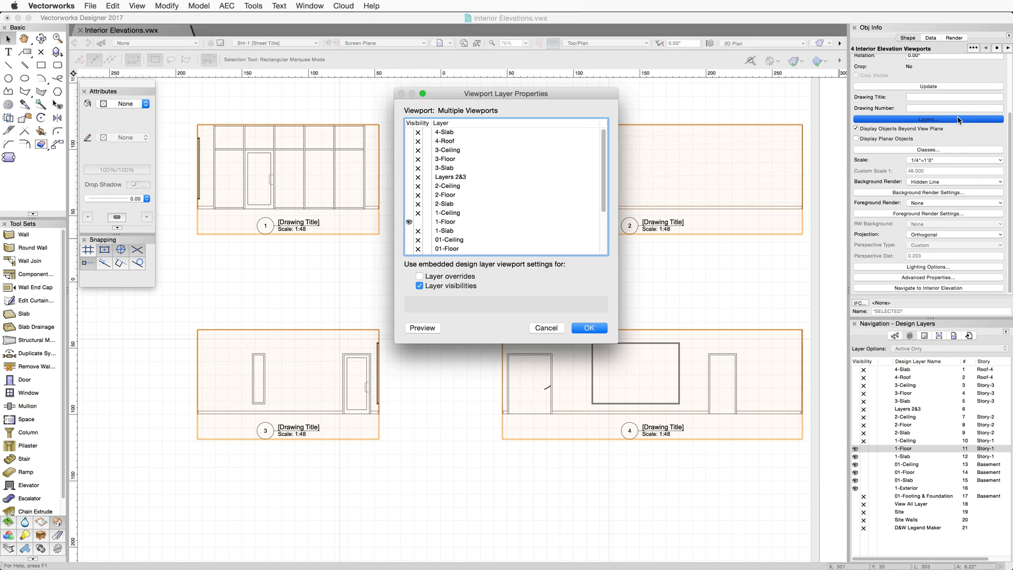
pyautogui.click(544, 328)
pyautogui.click(947, 150)
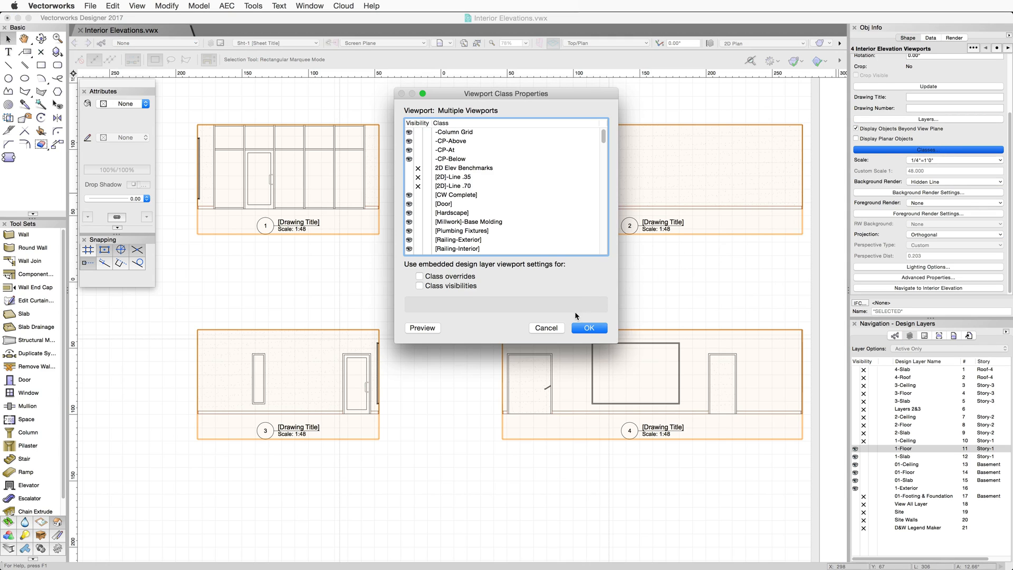
pyautogui.click(549, 328)
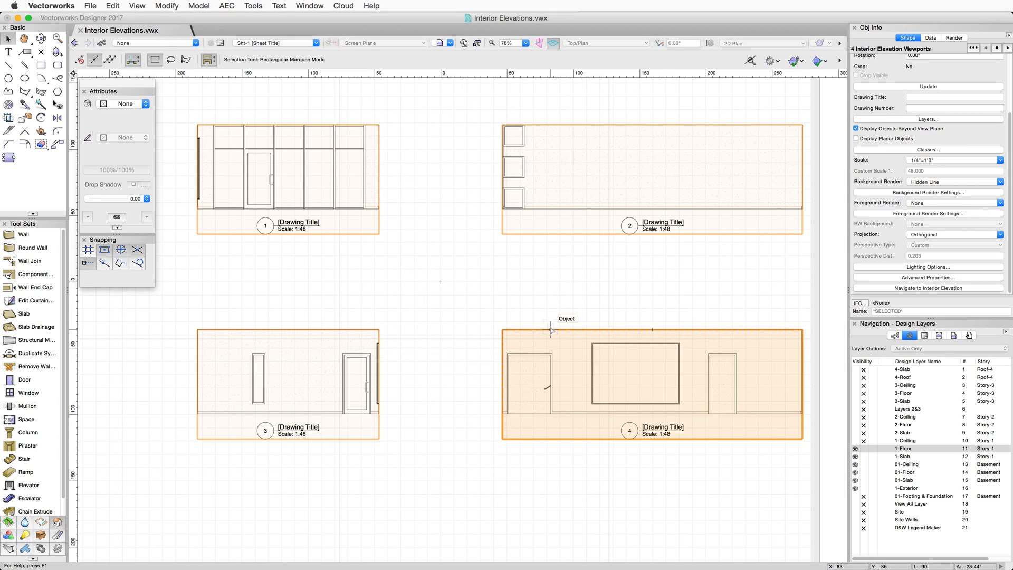
pyautogui.click(928, 119)
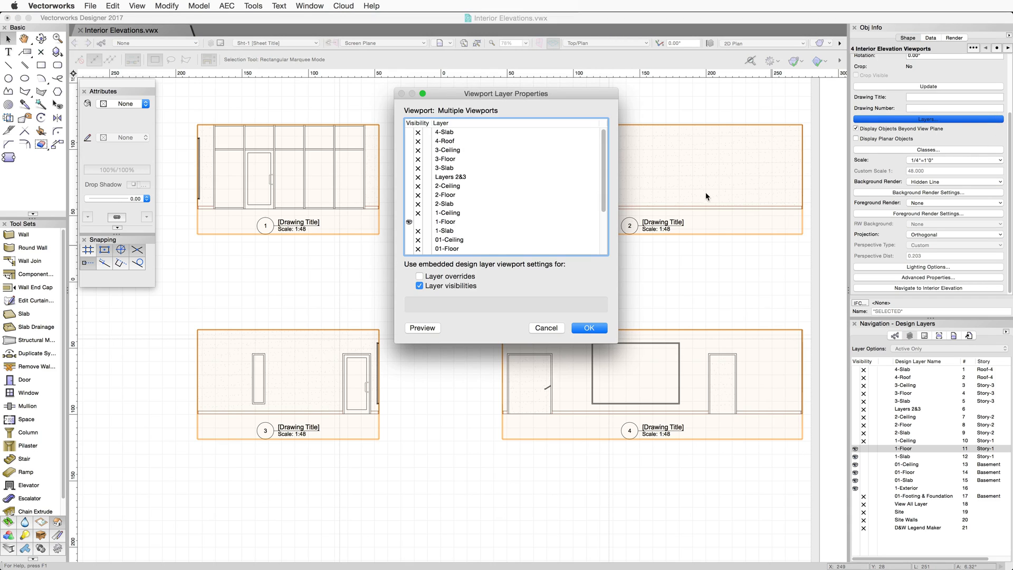
pyautogui.scroll(-3, 510, 195)
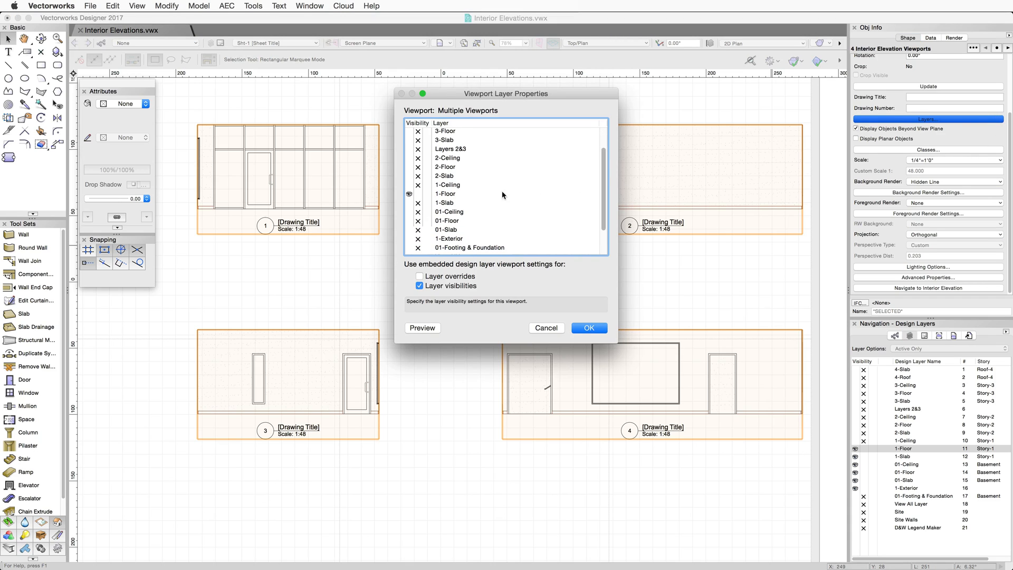
pyautogui.click(457, 194)
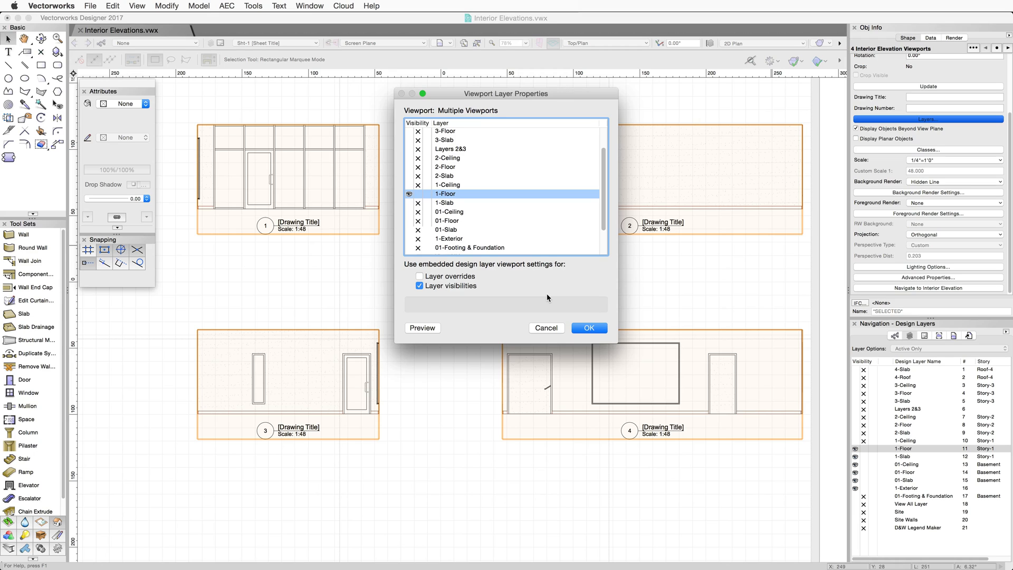
pyautogui.click(549, 329)
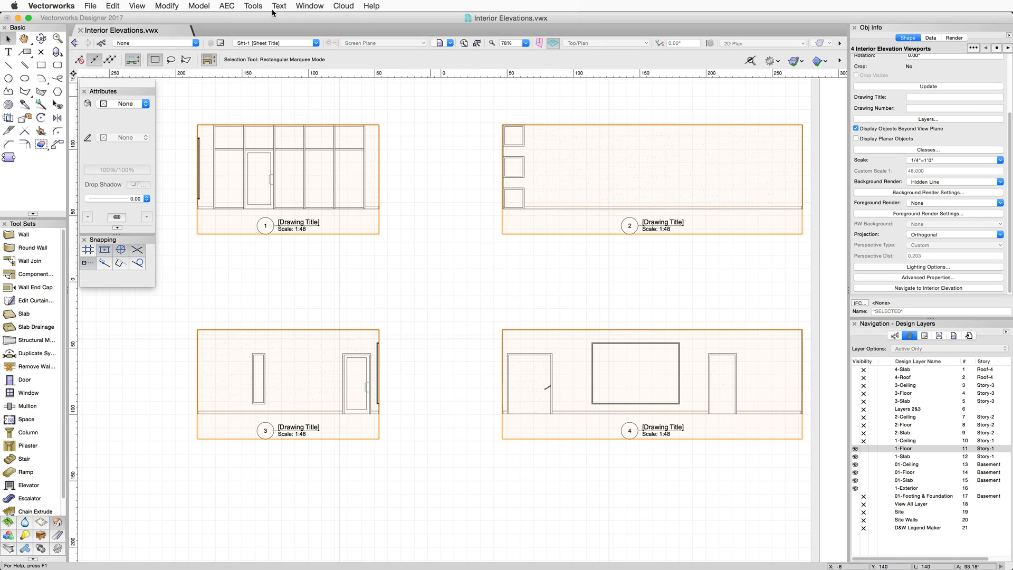
# Review the class visibilities per viewport in the Organization dialog and the extent ranges in the viewports' advanced section properties
pyautogui.click(253, 6)
pyautogui.click(255, 20)
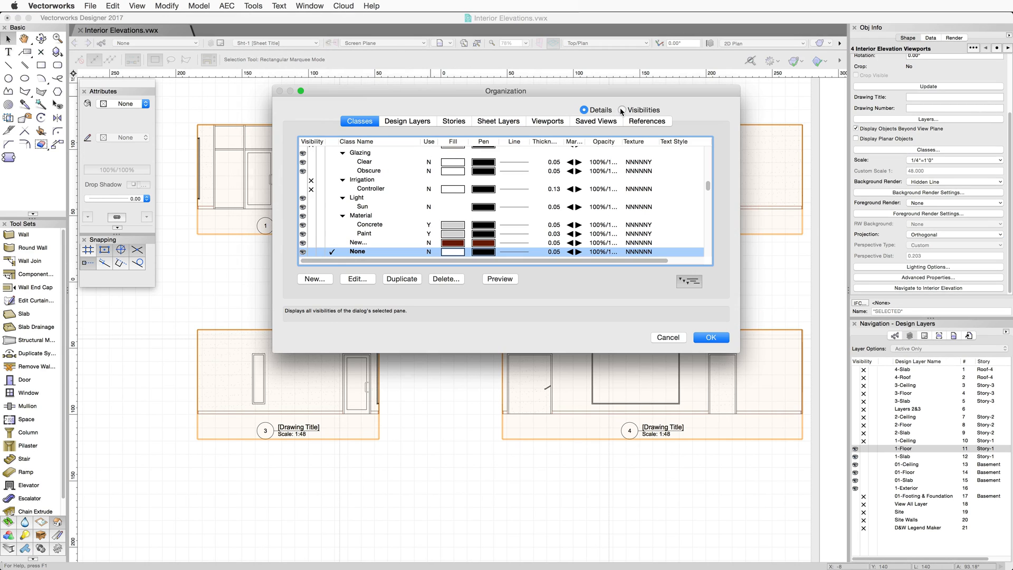
pyautogui.click(622, 110)
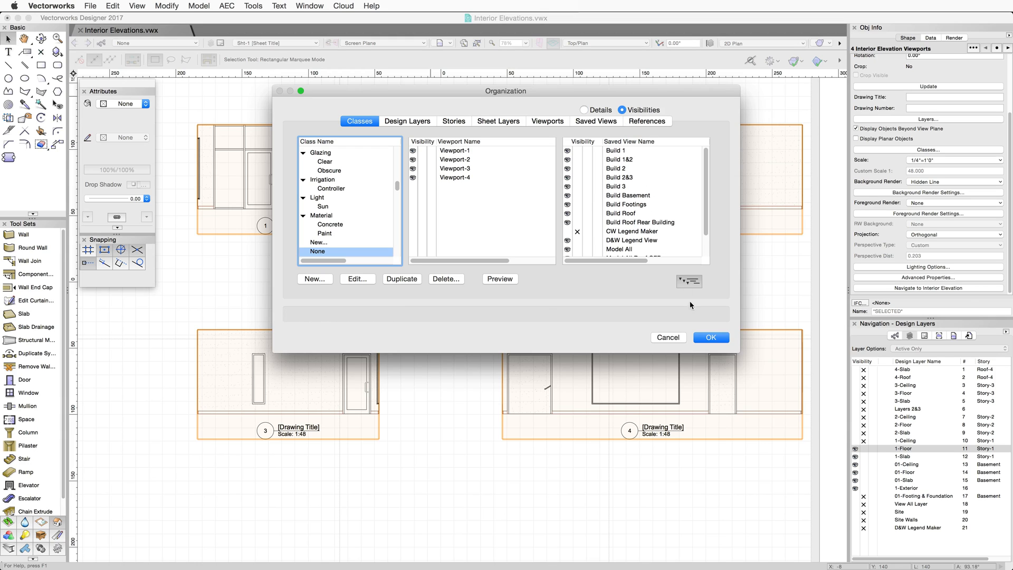
pyautogui.click(709, 339)
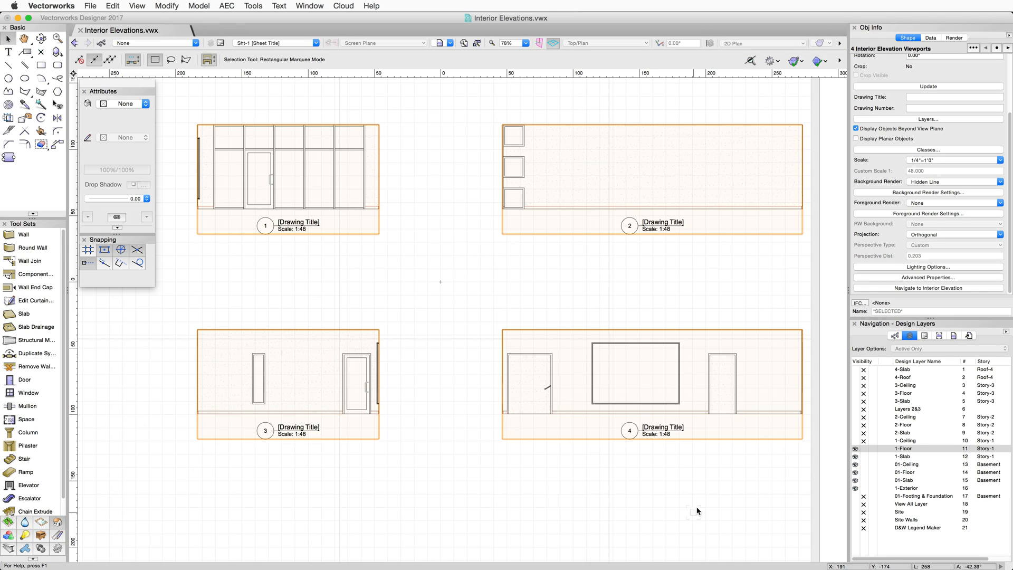
pyautogui.click(963, 278)
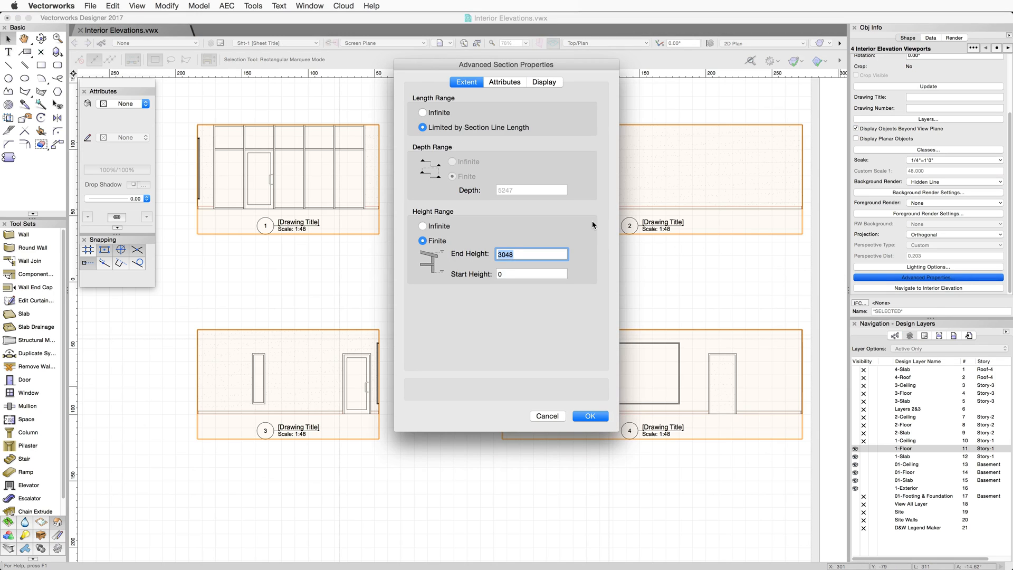
pyautogui.click(548, 417)
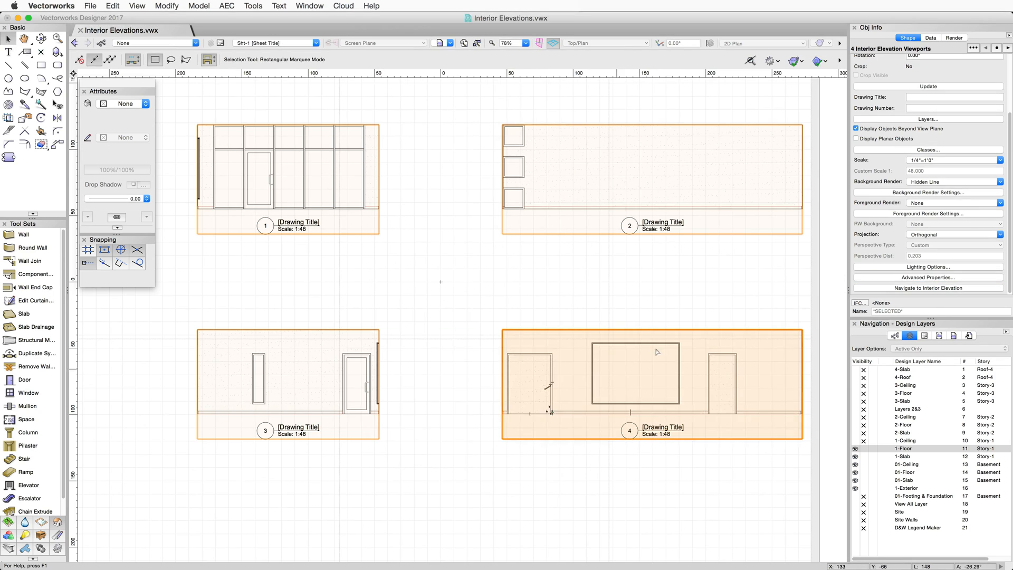
# Edit the elevation marker's section lines, shortening the north end of section line 4 to the wall corner south of the bathroom
pyautogui.click(969, 289)
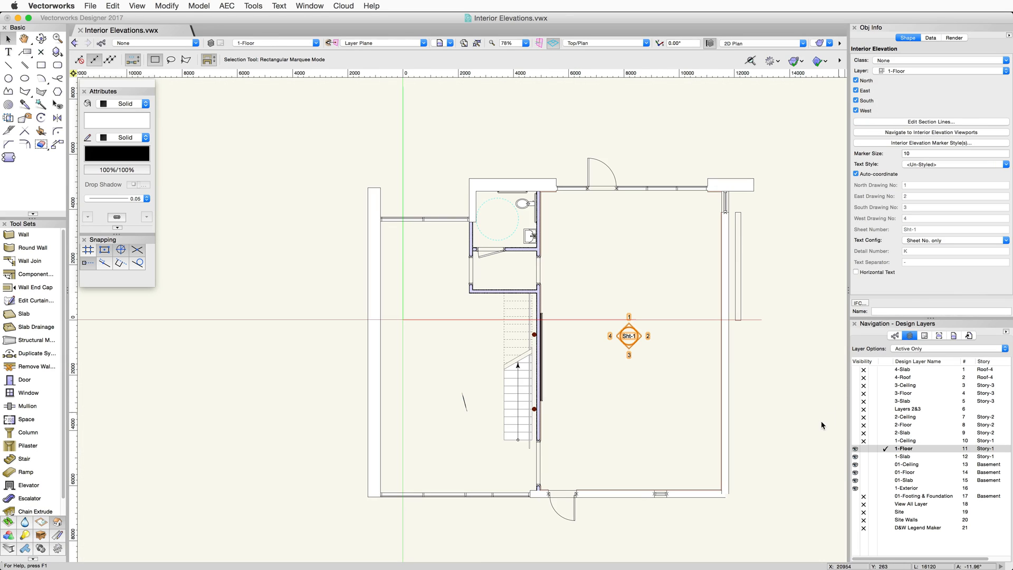
pyautogui.press('h')
pyautogui.moveTo(792, 430); pyautogui.dragTo(647, 372)
pyautogui.press('x')
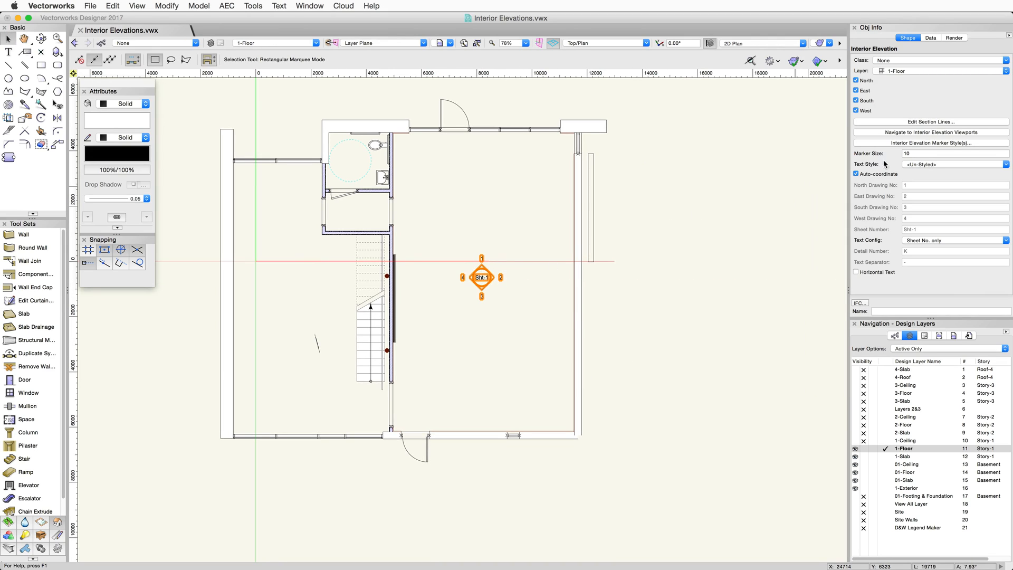
pyautogui.click(966, 123)
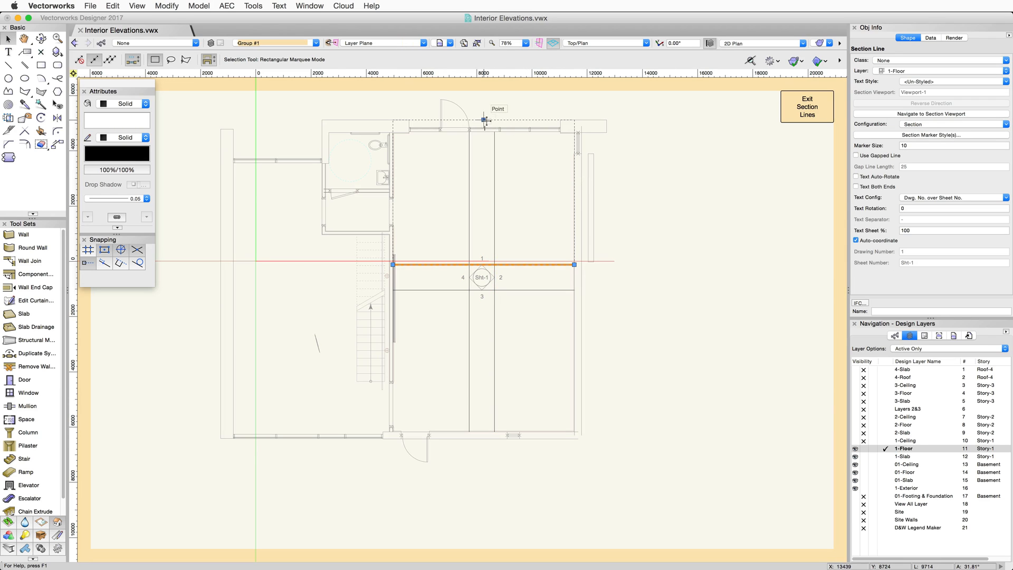
pyautogui.moveTo(483, 120)
pyautogui.mouseDown()
pyautogui.moveTo(470, 159)
pyautogui.moveTo(483, 120)
pyautogui.mouseUp()
pyautogui.click(469, 222)
pyautogui.moveTo(469, 131); pyautogui.dragTo(392, 225)
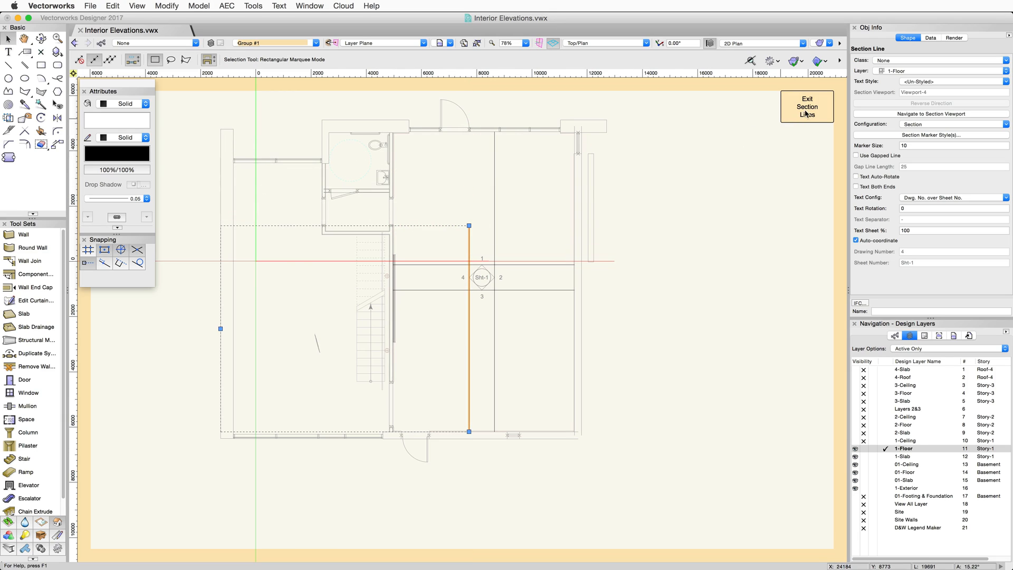
pyautogui.click(821, 111)
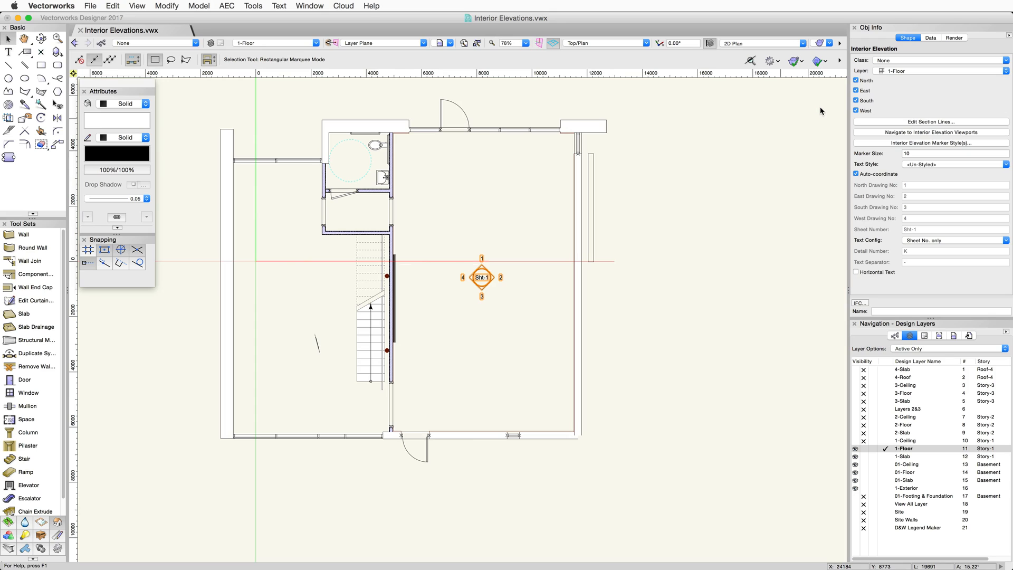
# Return to the four elevation viewports on the sheet and update them
pyautogui.click(992, 133)
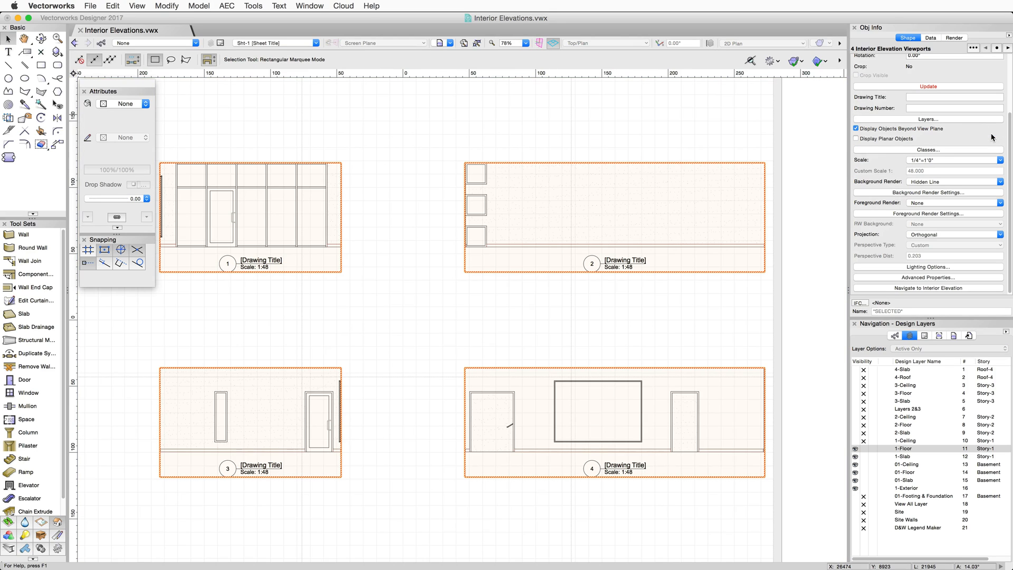
pyautogui.click(944, 87)
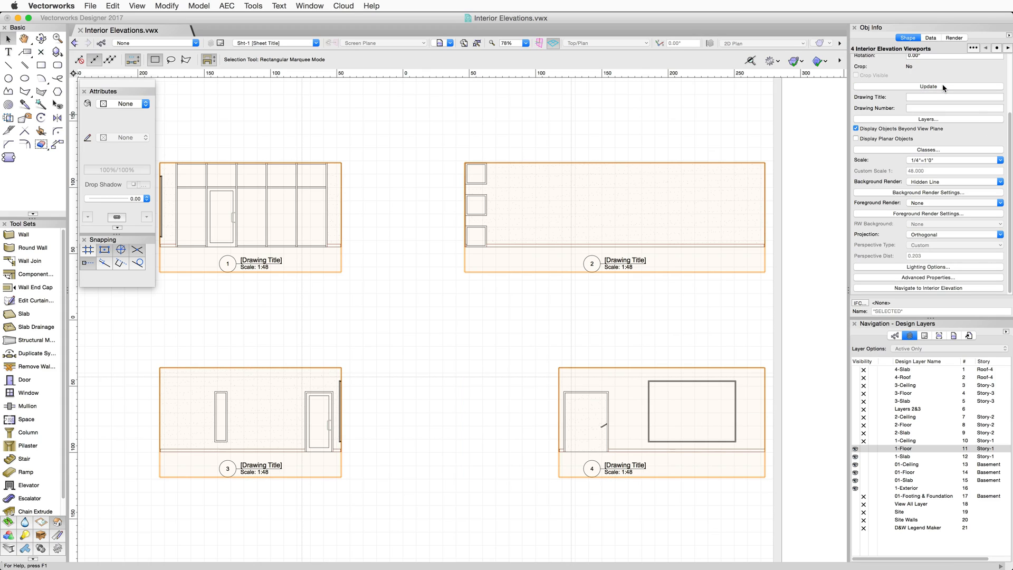
# Return to the interior elevation marker on the floor plan and review the marker symbol choices in its style settings
pyautogui.click(966, 288)
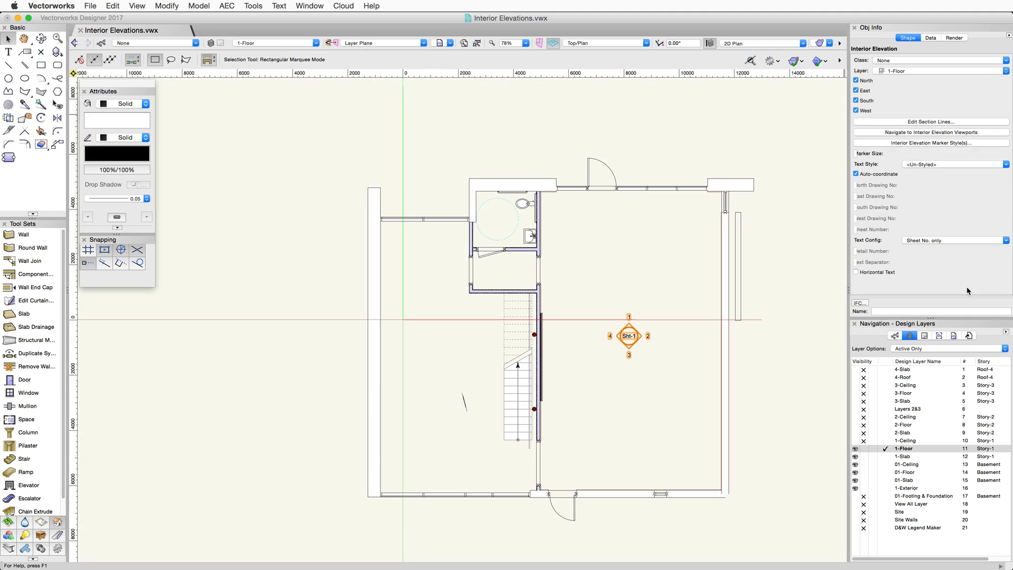
pyautogui.press('h')
pyautogui.moveTo(763, 349); pyautogui.dragTo(590, 328)
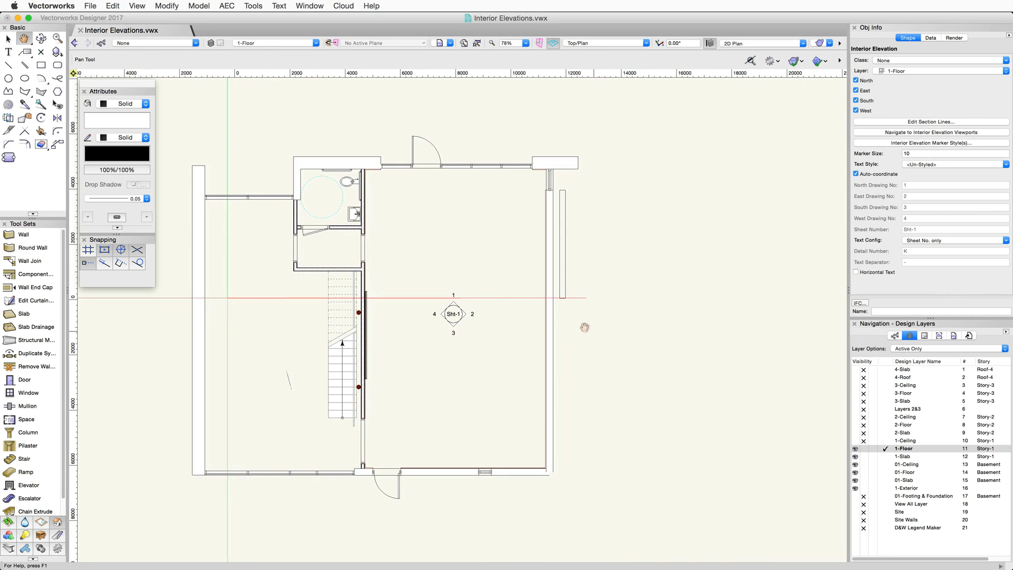
pyautogui.press('x')
pyautogui.scroll(4, 452, 315)
pyautogui.click(541, 339)
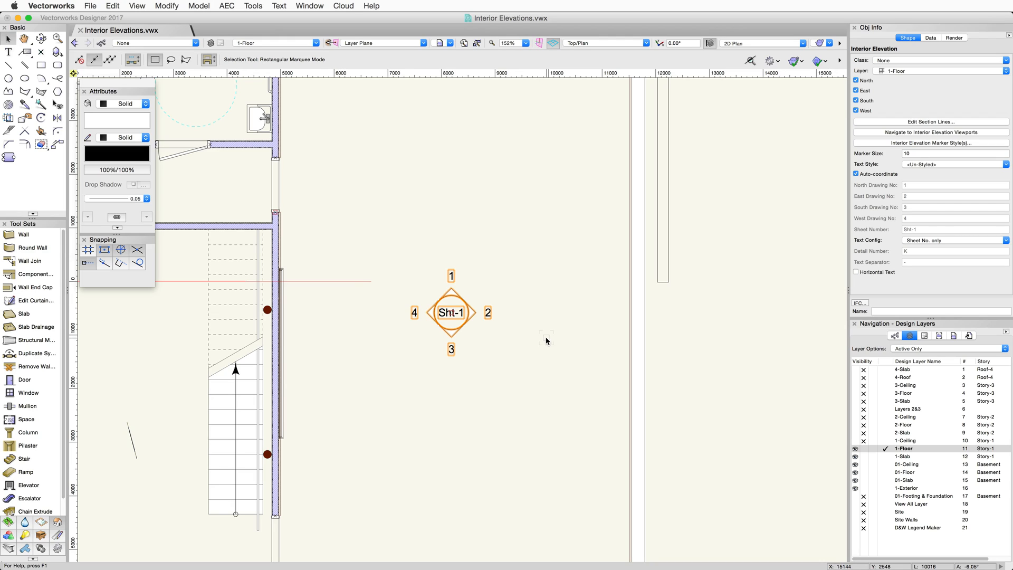
pyautogui.click(993, 143)
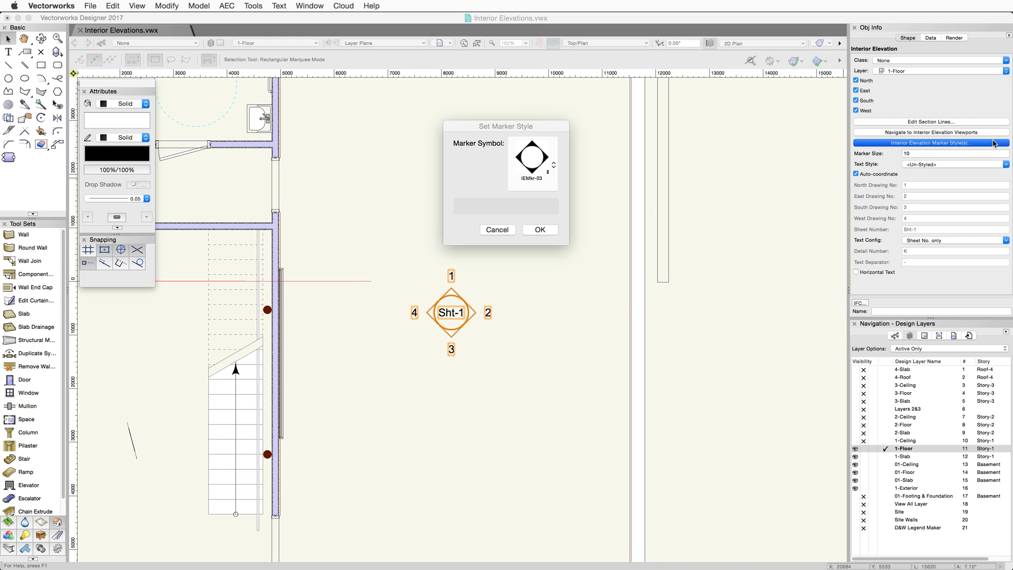
pyautogui.click(554, 172)
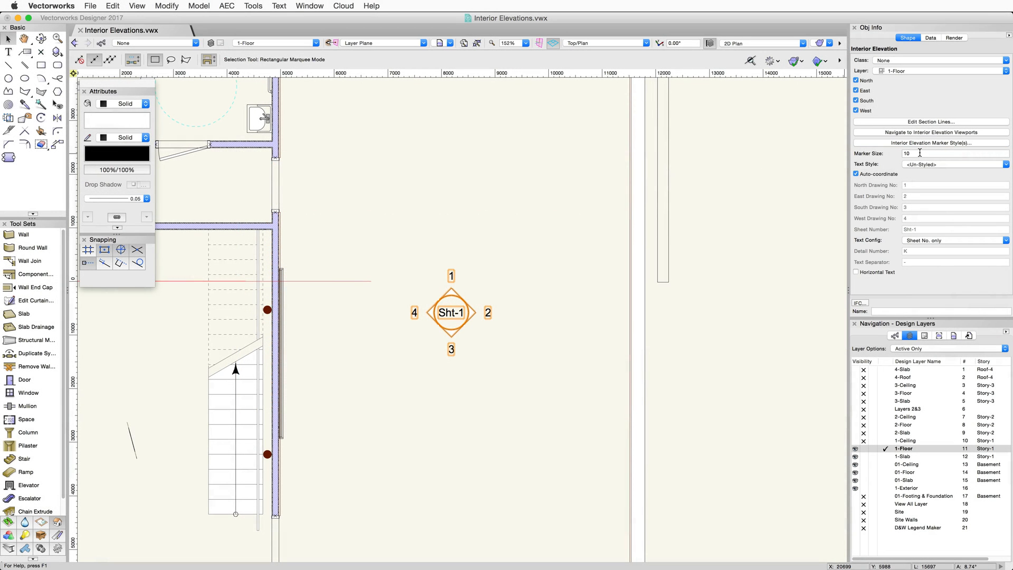
# Set the elevation marker's size to 12 and its text style to Notes 10 pt
pyautogui.click(919, 152)
pyautogui.press('Return')
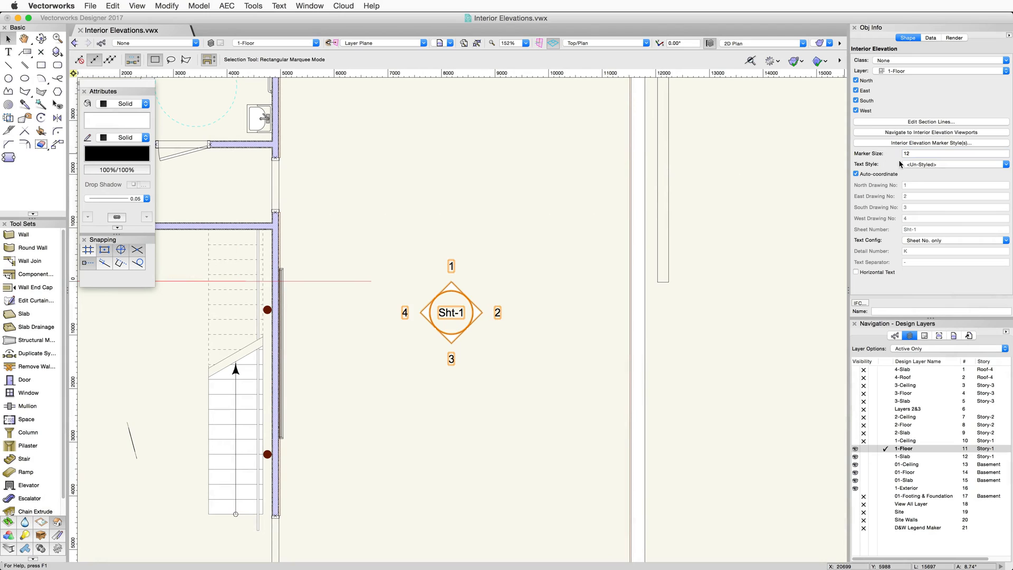
pyautogui.click(918, 165)
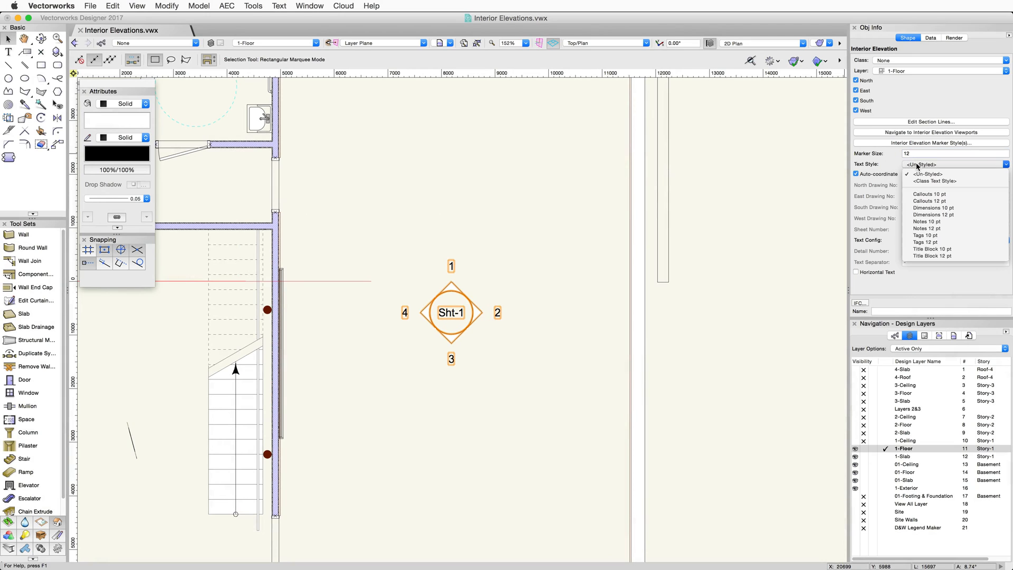
pyautogui.click(920, 221)
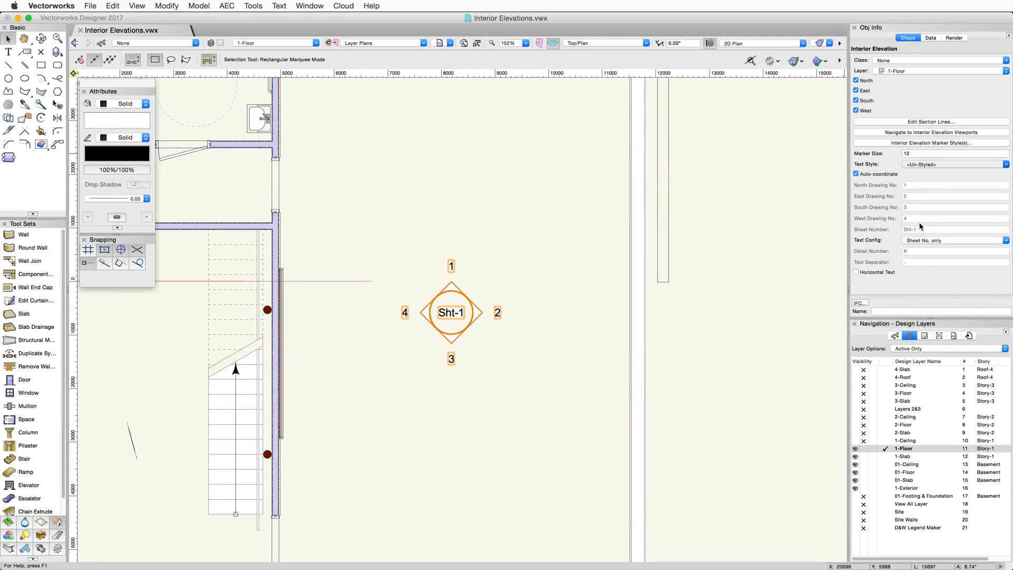
# Change the drawing number of Viewport-1 to A
pyautogui.click(939, 335)
pyautogui.rightClick(874, 358)
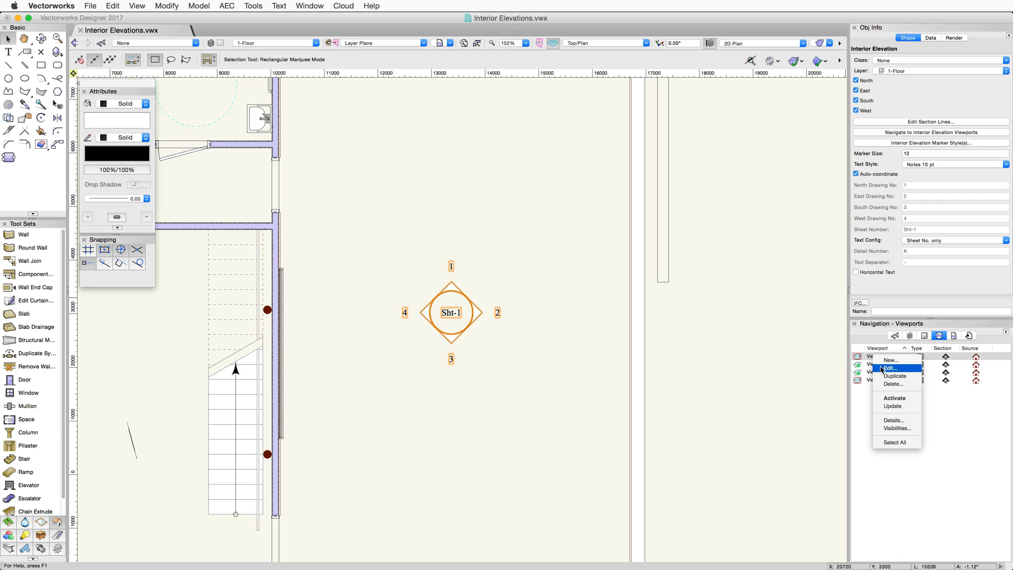
pyautogui.click(891, 368)
pyautogui.click(499, 219)
pyautogui.write('A')
pyautogui.click(549, 424)
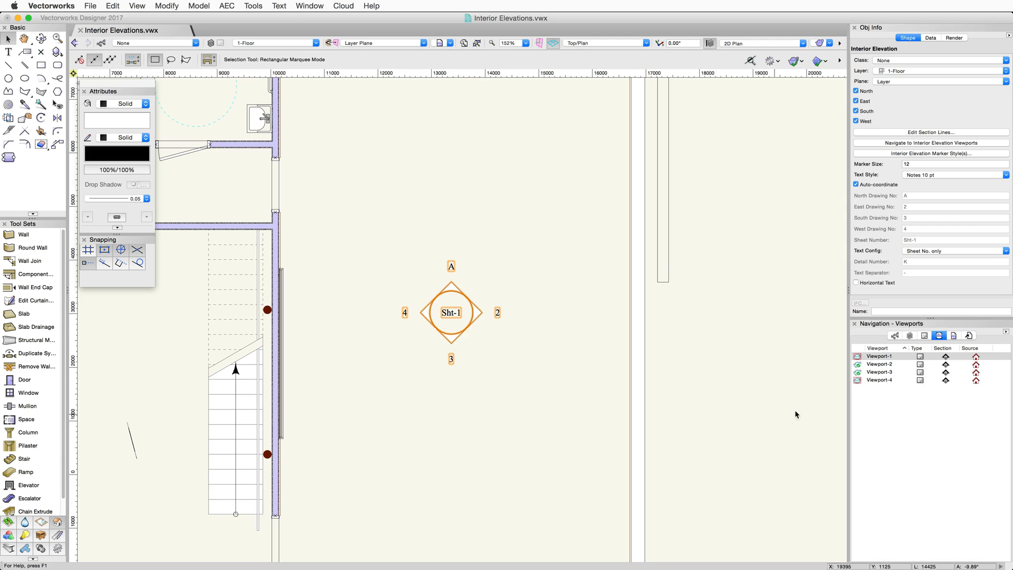
# Change the sheet layer's number to A-05
pyautogui.click(925, 336)
pyautogui.rightClick(872, 357)
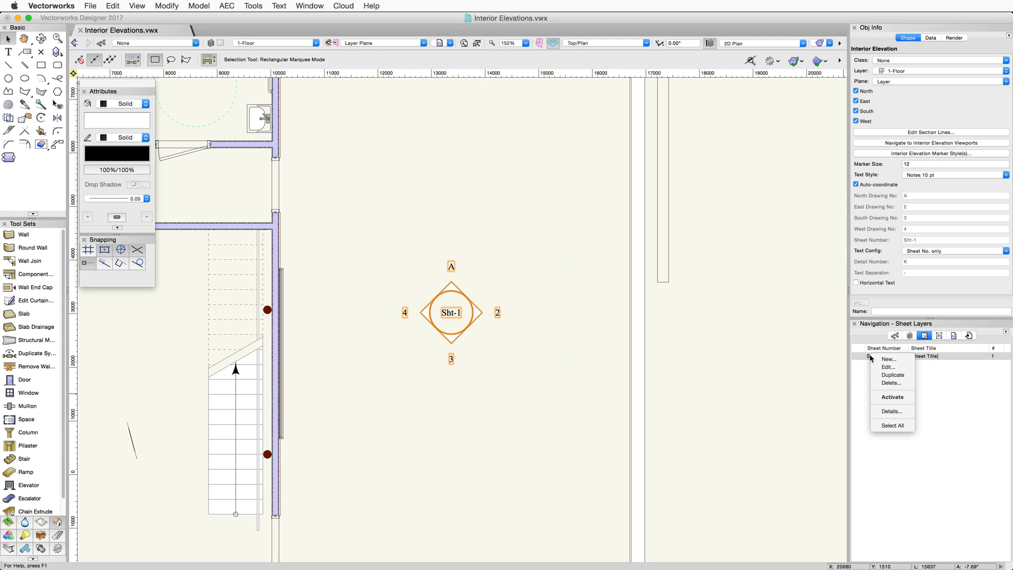
pyautogui.click(889, 367)
pyautogui.write('A-05')
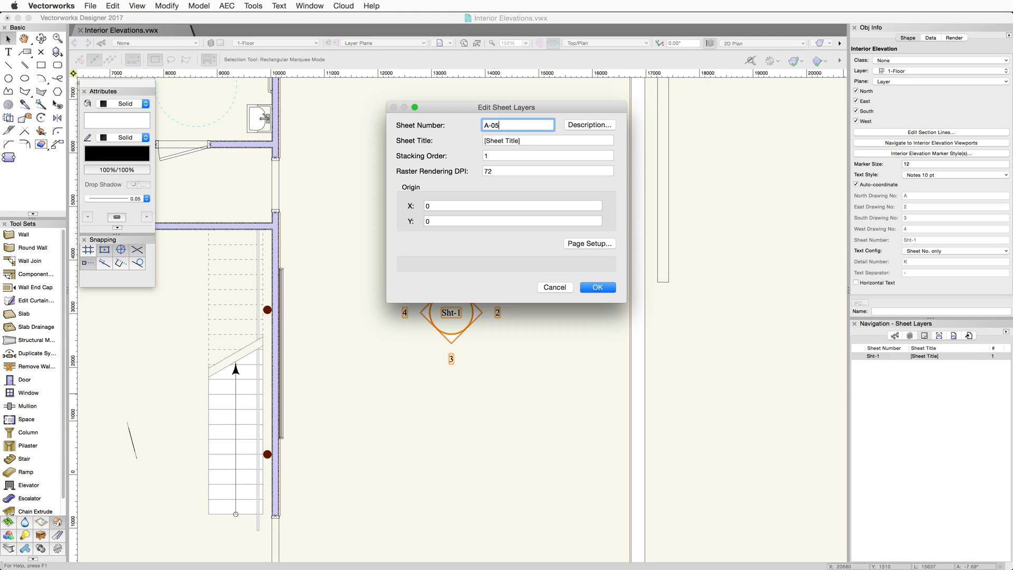
pyautogui.press('Return')
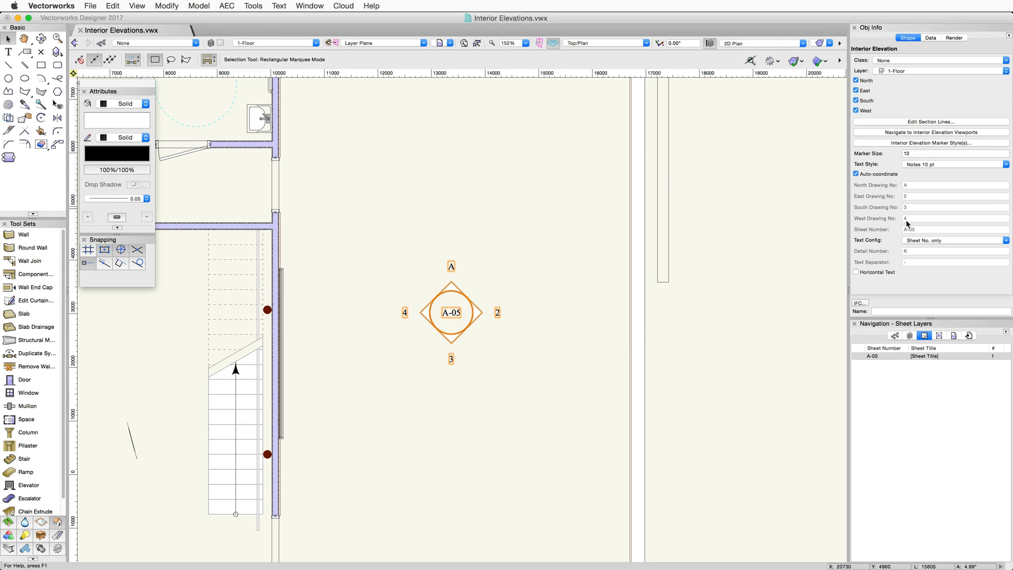
# Configure the marker text as Detail No. - Sheet No. with detail number 1 and a hyphen as the separator
pyautogui.click(1006, 240)
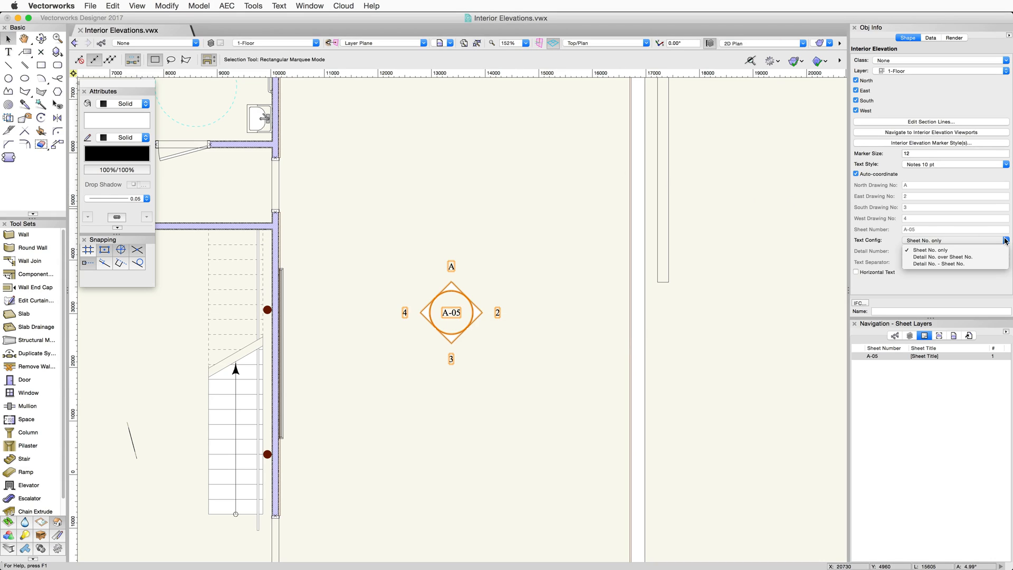
pyautogui.click(1006, 264)
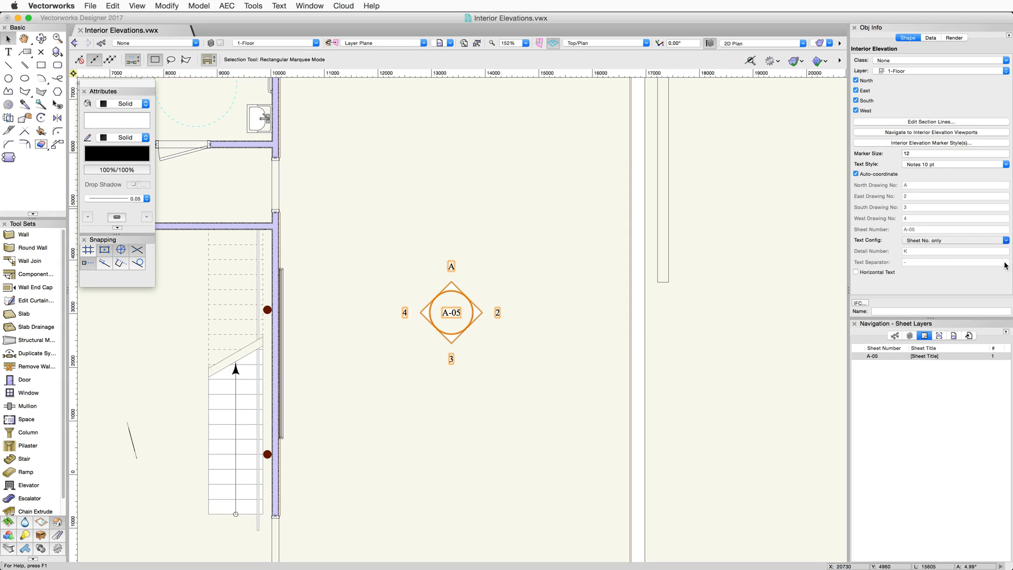
pyautogui.click(932, 252)
pyautogui.write('1')
pyautogui.click(919, 262)
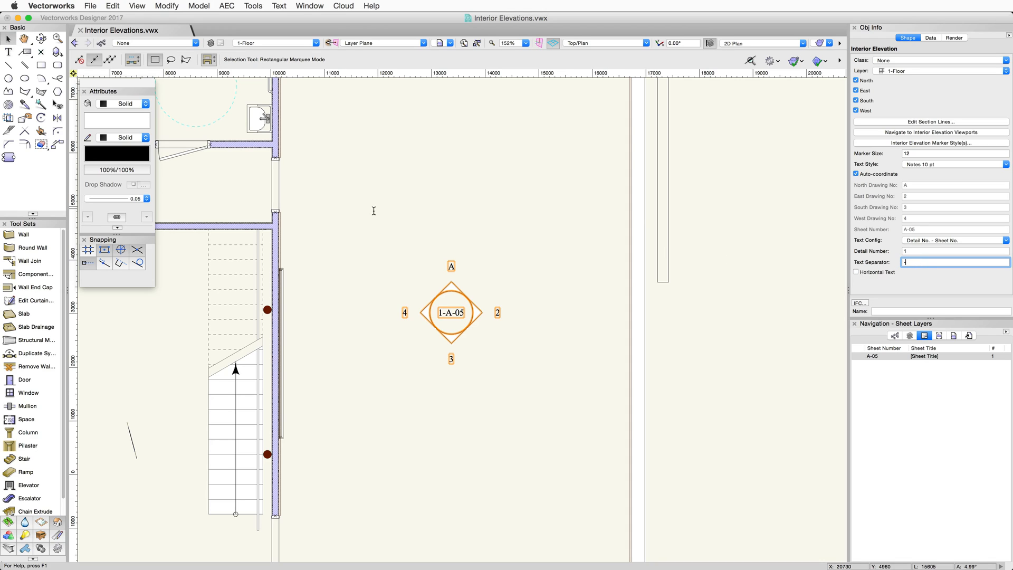
# Rotate the elevation marker counterclockwise about its centre and turn on horizontal text for it
pyautogui.click(41, 118)
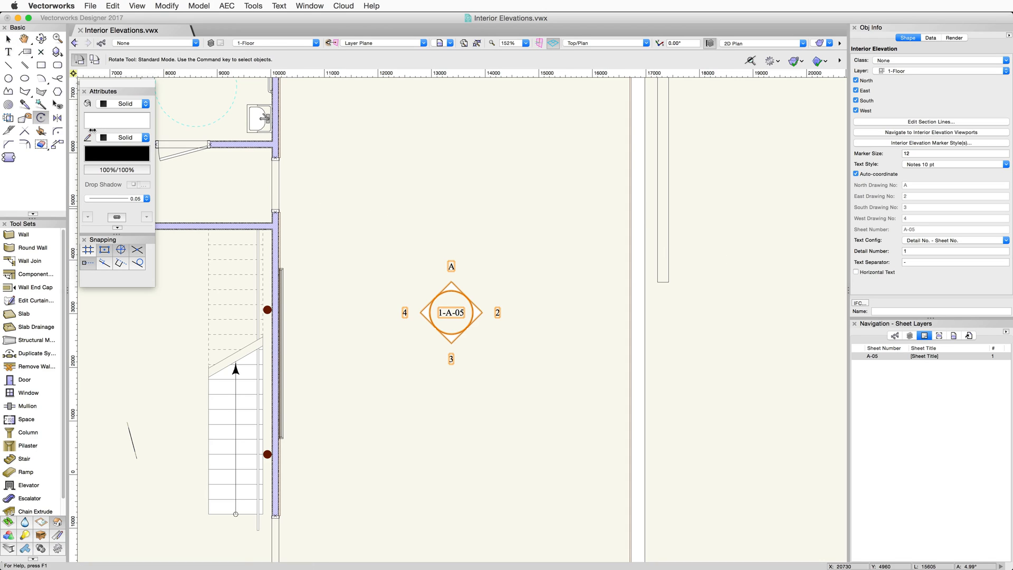
pyautogui.click(451, 313)
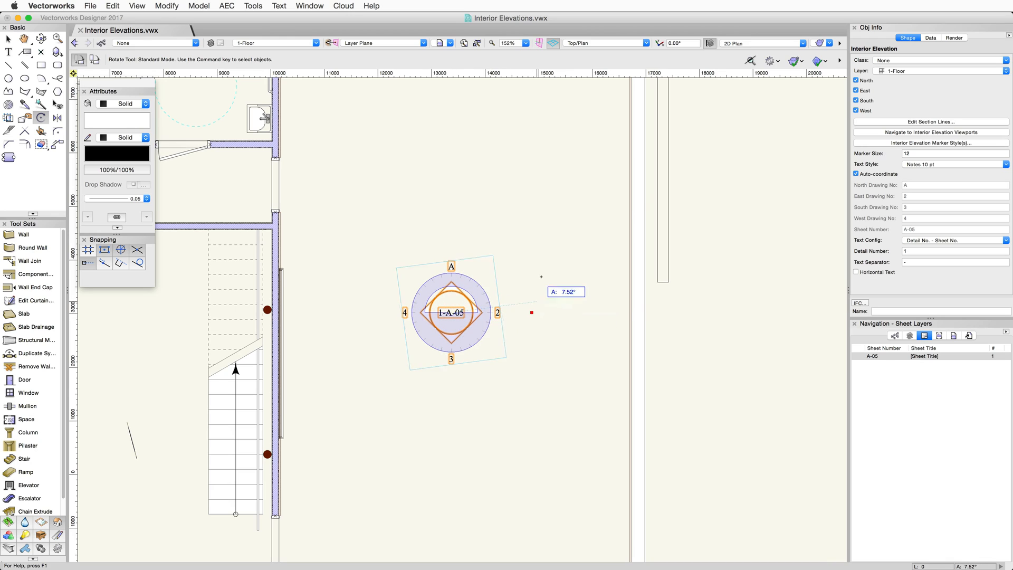
pyautogui.click(536, 252)
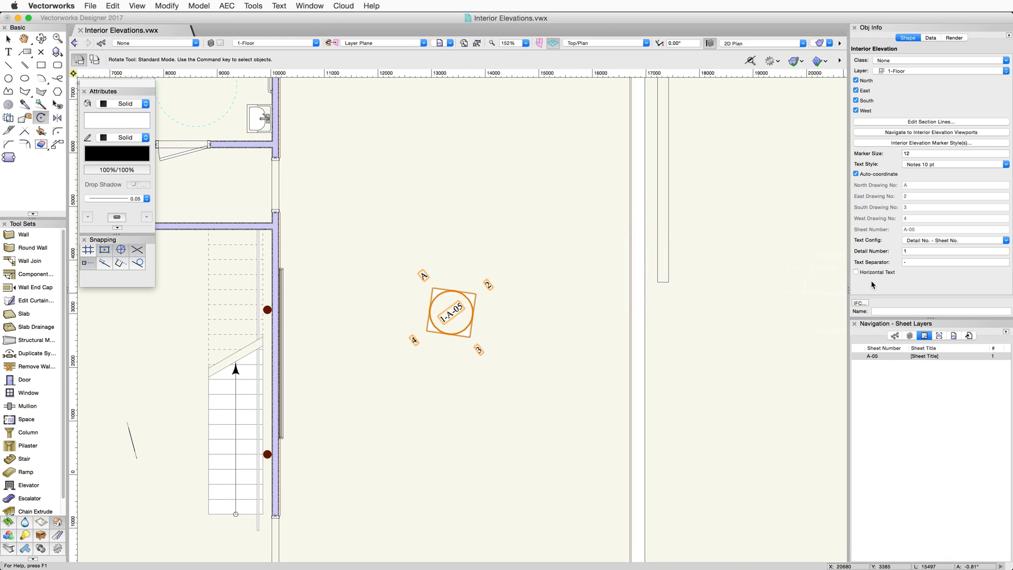
pyautogui.click(857, 272)
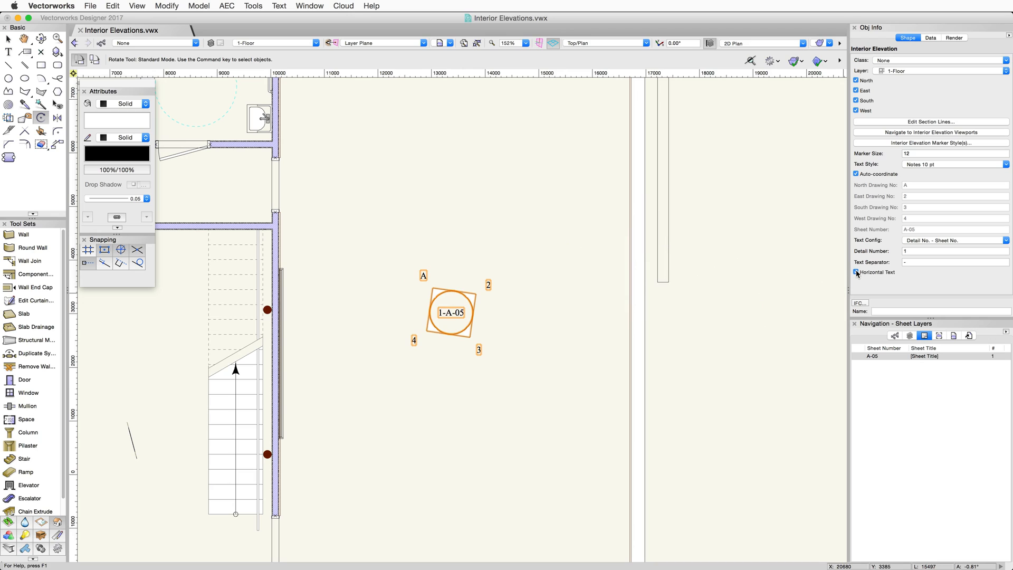
# Undo the marker's horizontal text setting and its rotation
pyautogui.press('x')
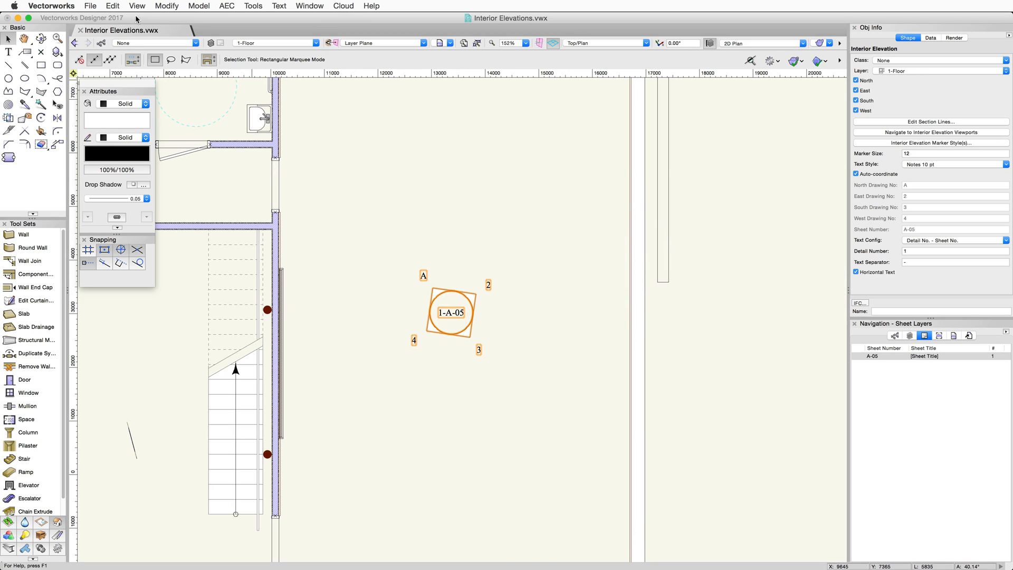
pyautogui.click(113, 6)
pyautogui.click(118, 22)
pyautogui.click(114, 7)
pyautogui.click(118, 19)
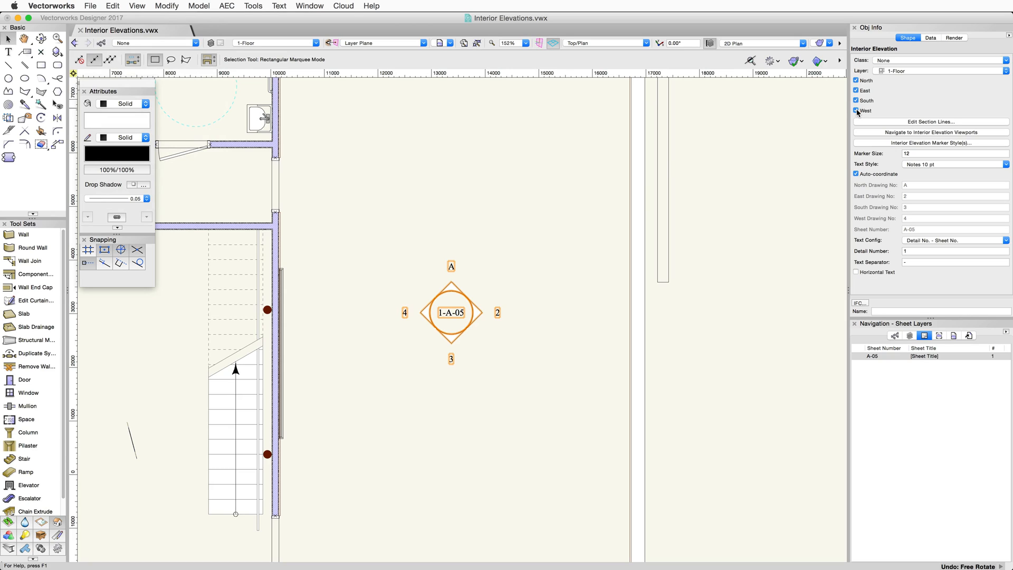
# Turn off the marker's North elevation, deleting its viewport, and update the other three viewports on the sheet
pyautogui.click(856, 81)
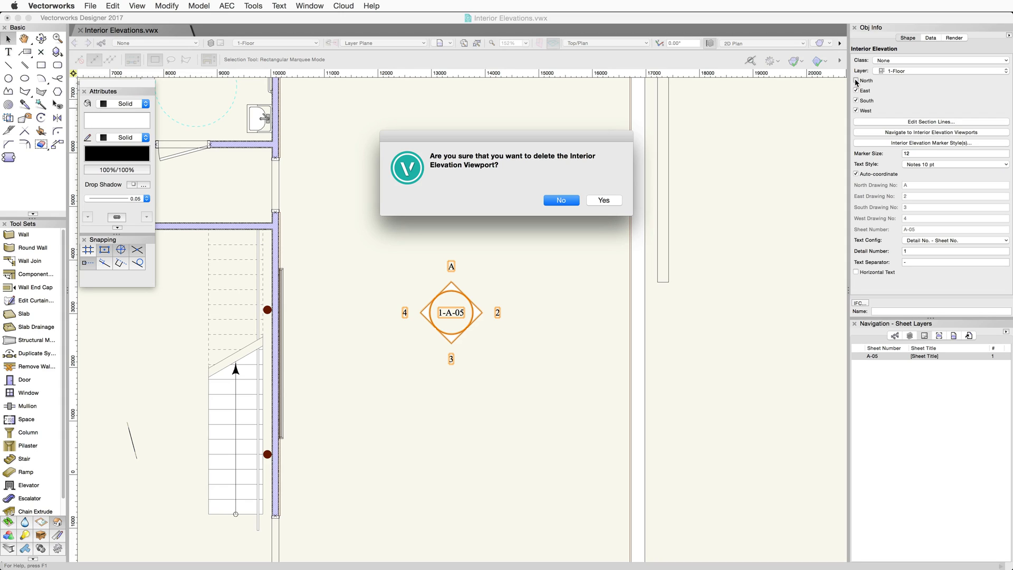
pyautogui.click(605, 200)
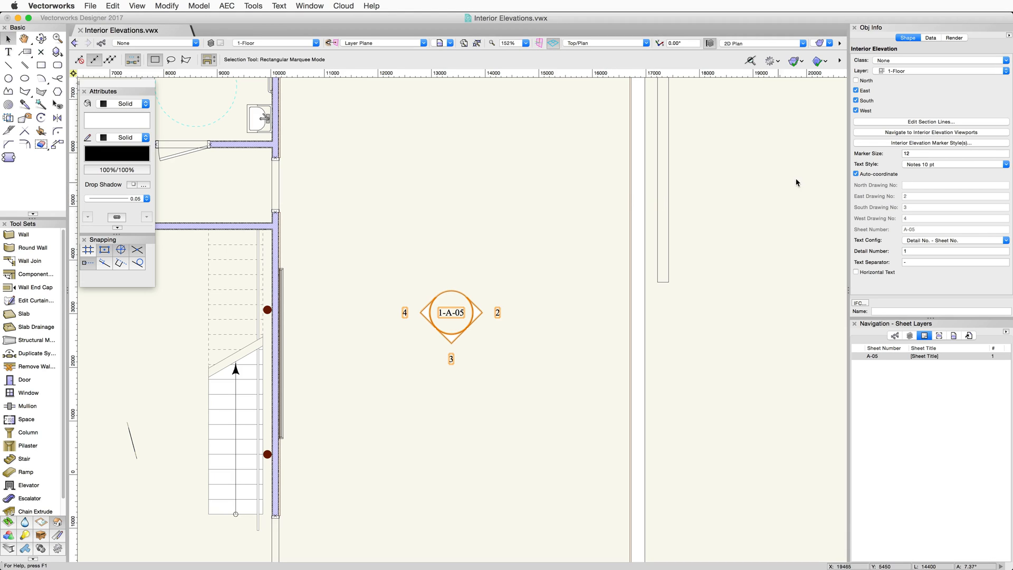
pyautogui.click(978, 133)
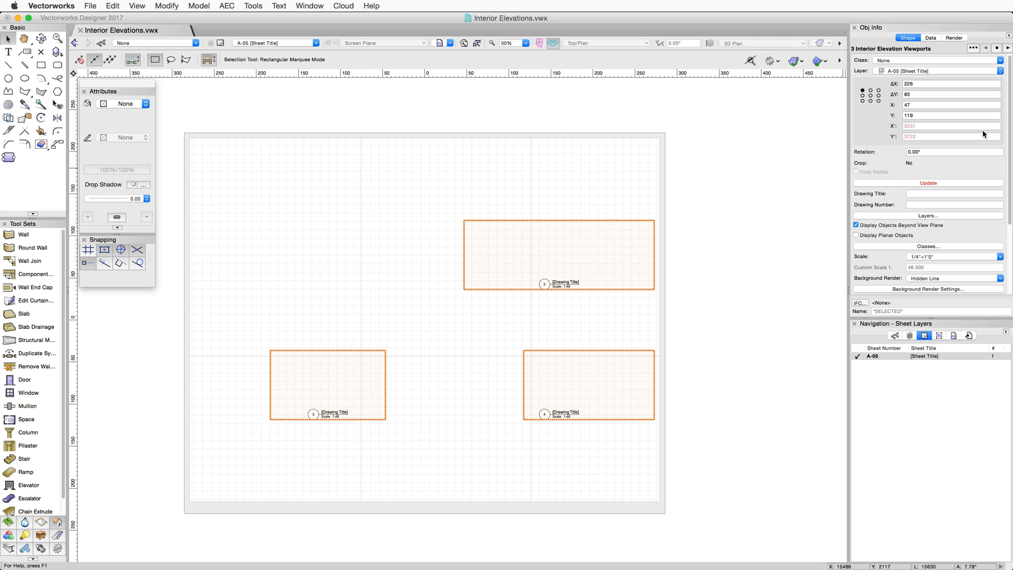
pyautogui.click(971, 184)
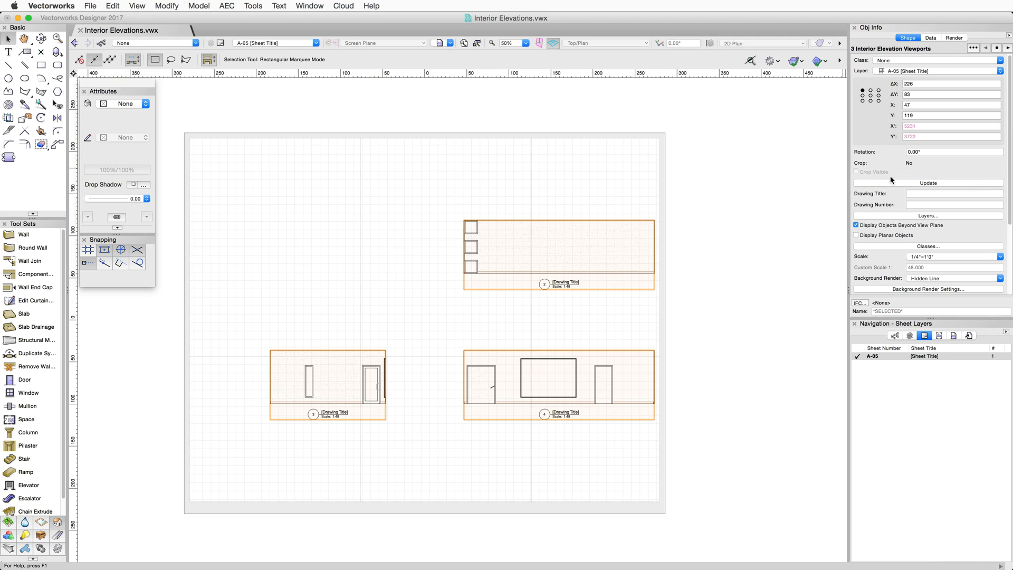
# Delete elevation viewport 2 from sheet A-05
pyautogui.click(694, 242)
pyautogui.click(611, 270)
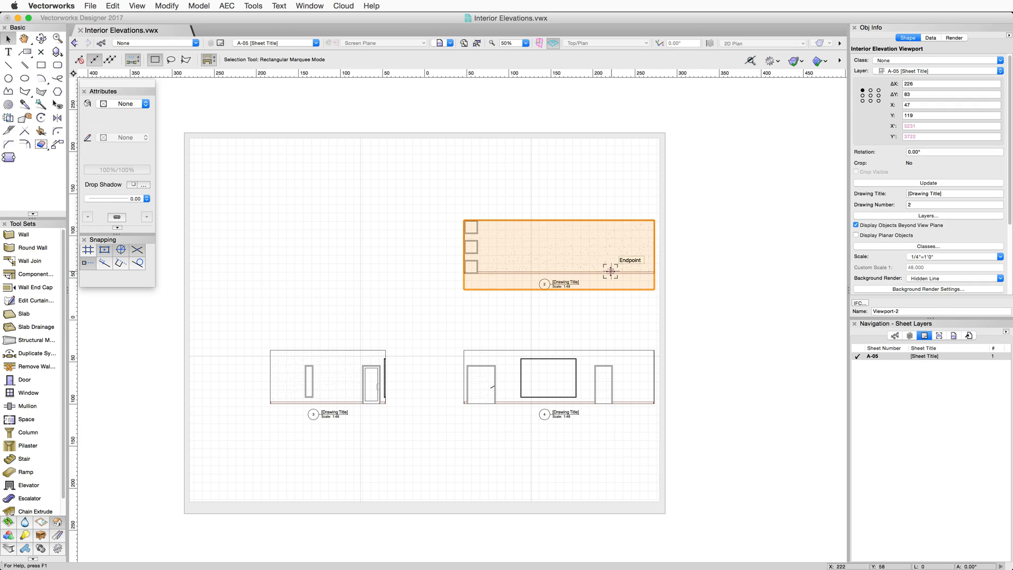
pyautogui.press('Delete')
# Navigate from elevation viewport 4 back to the floor plan marker and turn its North and East elevations back on
pyautogui.click(603, 358)
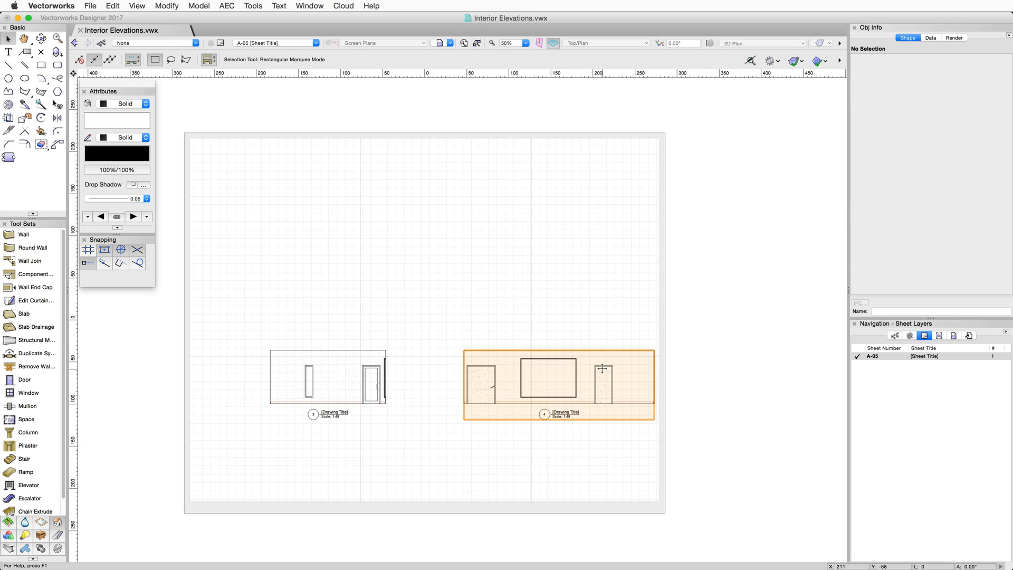
pyautogui.scroll(-5, 961, 290)
pyautogui.click(976, 284)
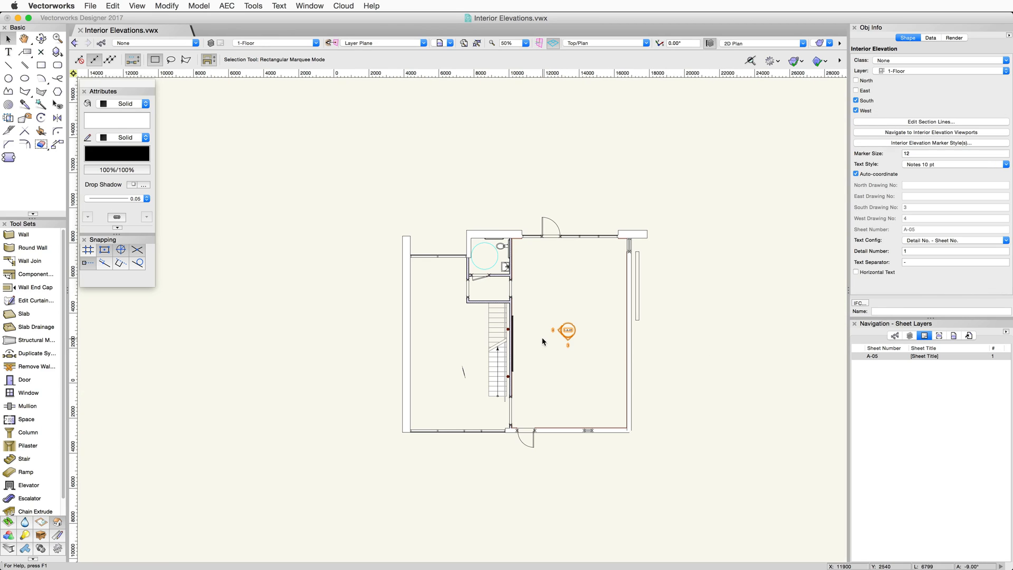
pyautogui.scroll(4, 551, 334)
pyautogui.moveTo(698, 346); pyautogui.dragTo(565, 347, button='middle')
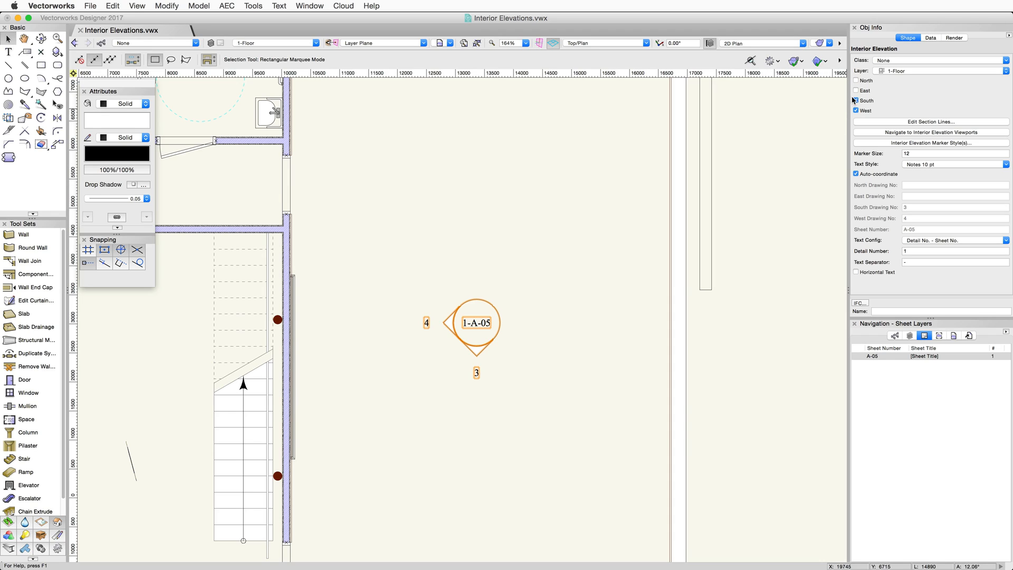
pyautogui.click(856, 80)
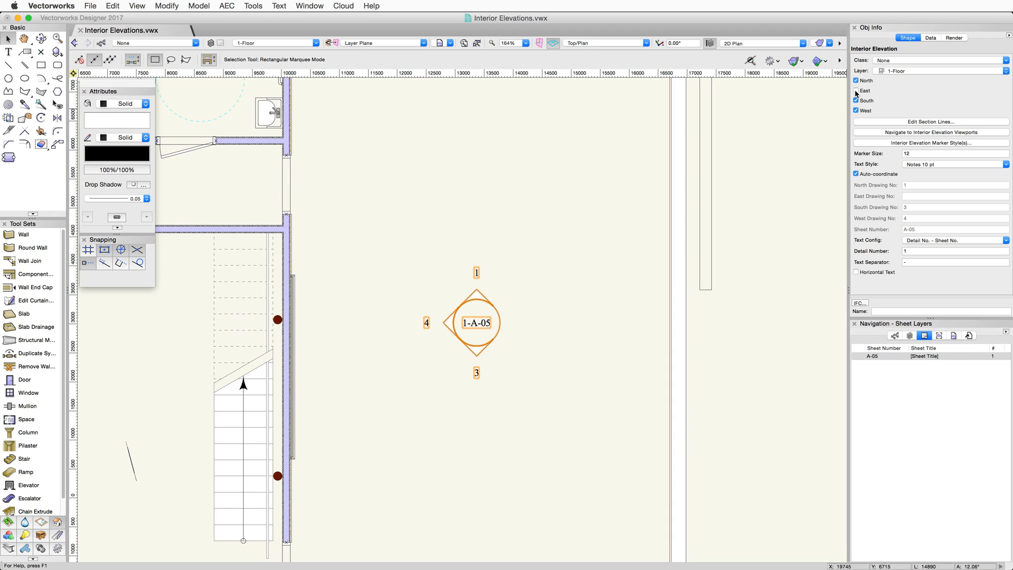
pyautogui.click(855, 90)
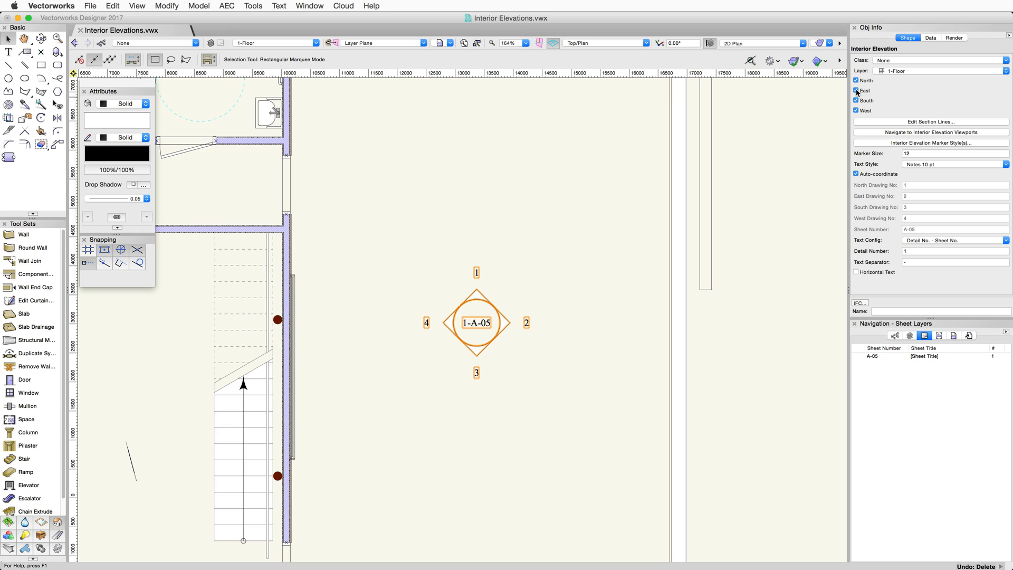
# Delete the interior elevation marker from the floor plan and switch to sheet A-05
pyautogui.press('Delete')
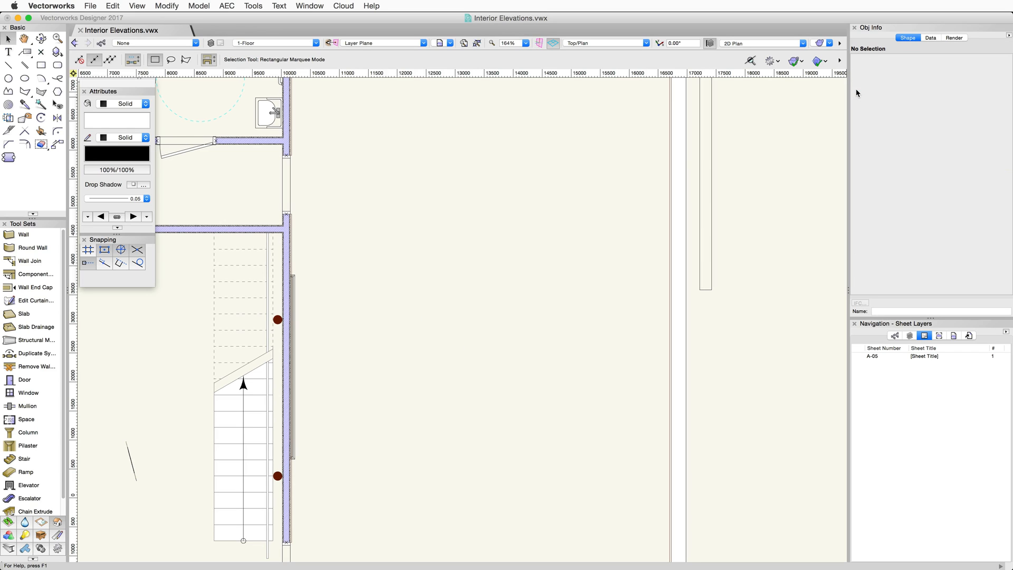
pyautogui.click(292, 43)
pyautogui.click(291, 75)
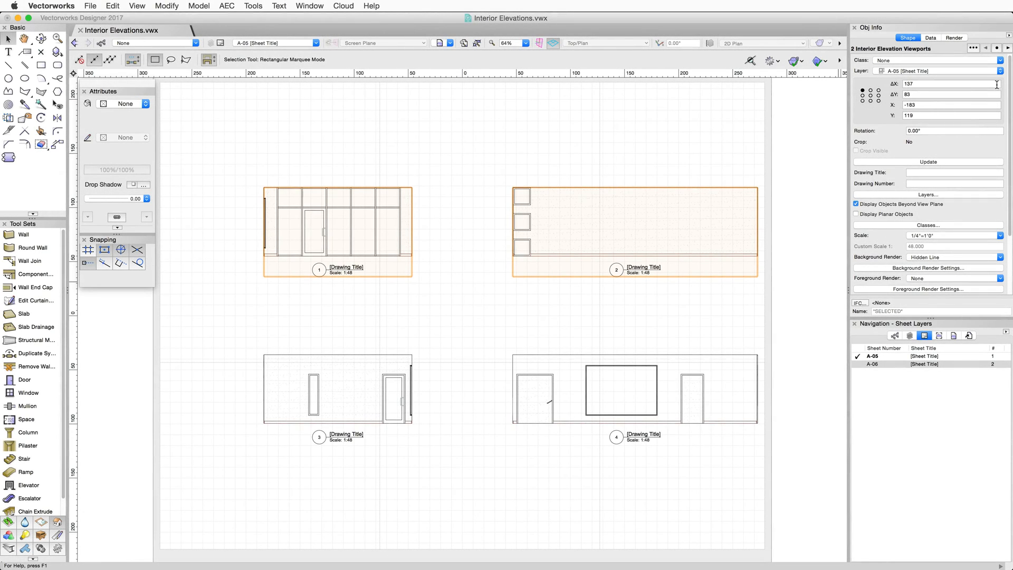
# Move elevation viewports 1 and 2 to sheet layer A-06 and switch to that sheet
pyautogui.click(1001, 71)
pyautogui.click(1000, 82)
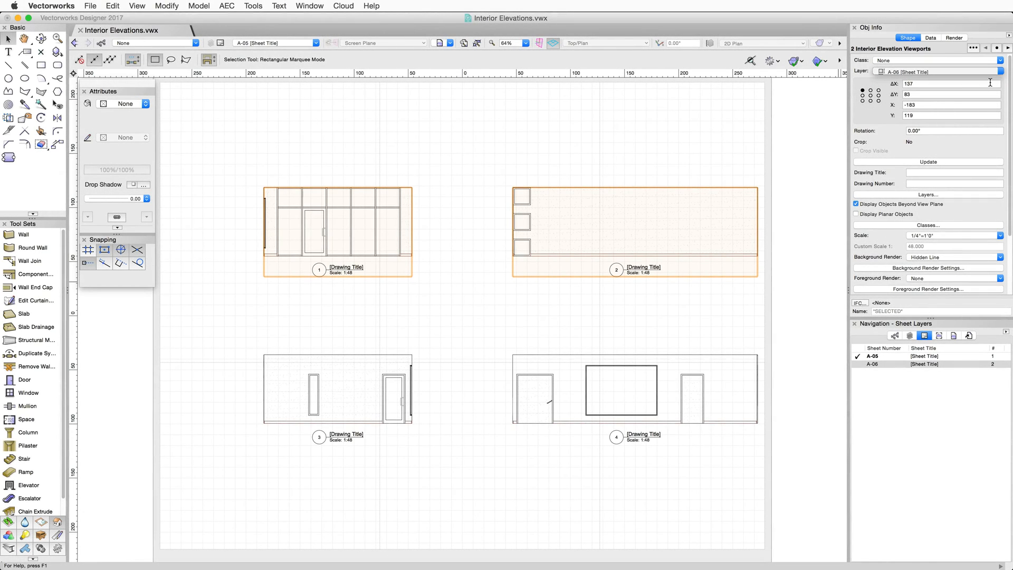
pyautogui.click(239, 38)
pyautogui.click(286, 85)
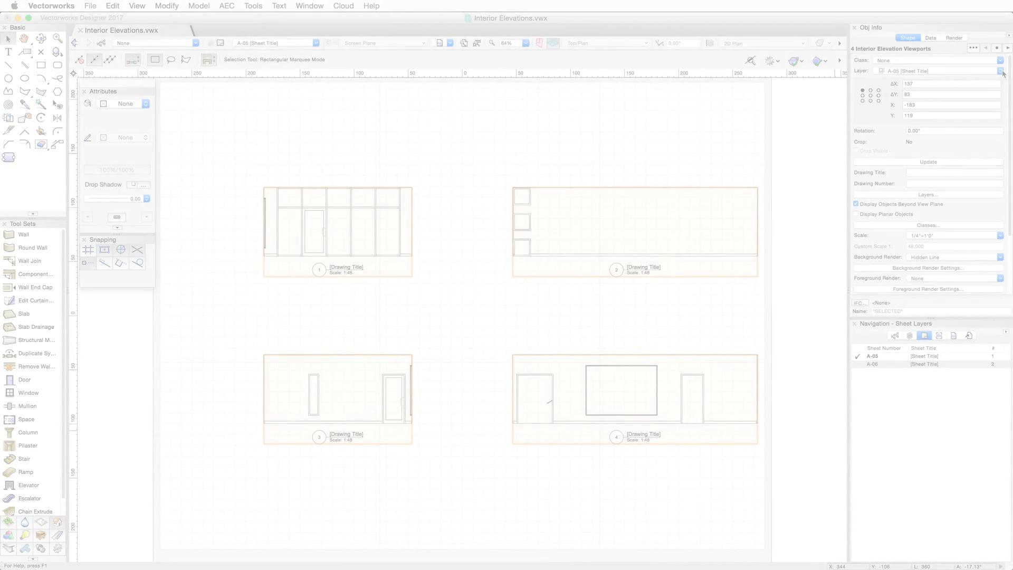
# Move all four elevation viewports from sheet A-05 to sheet layer A-06 and switch to that sheet
pyautogui.click(999, 71)
pyautogui.click(989, 85)
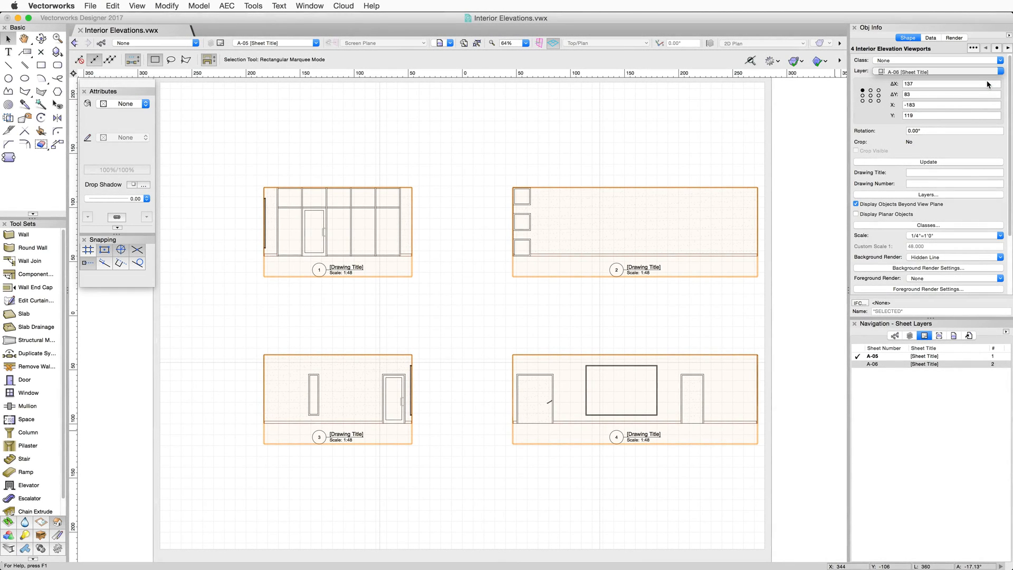
pyautogui.click(282, 43)
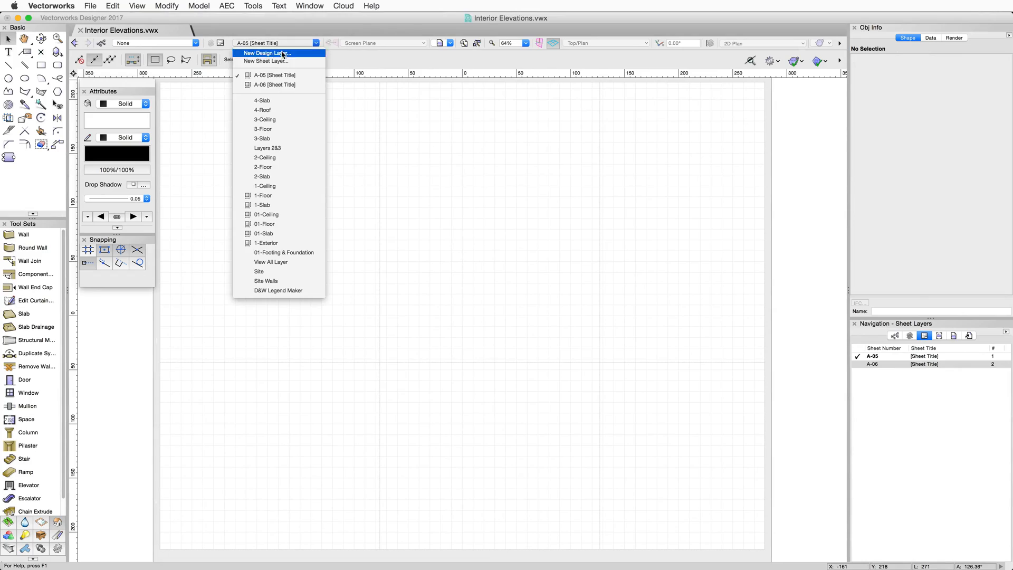
pyautogui.click(274, 85)
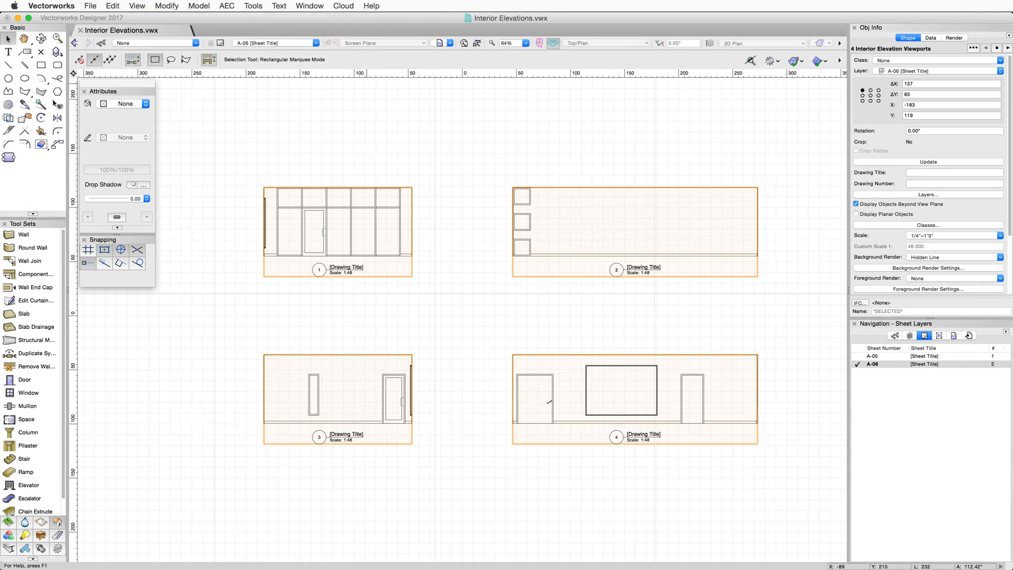